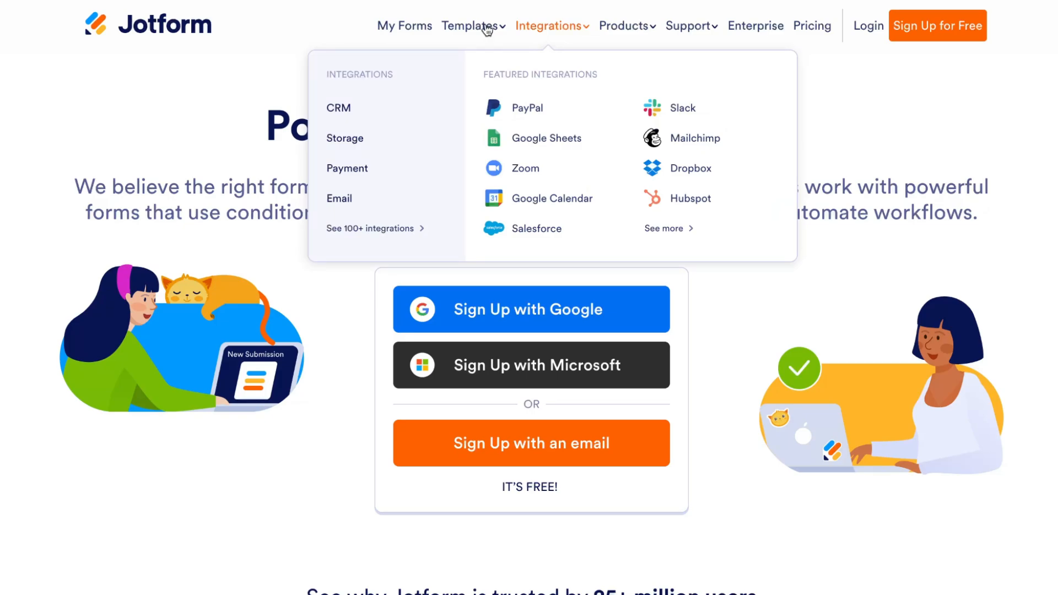
Step: Browse the Templates and Integrations menus, including the CRM, Storage, Payment and Email integration categories
mouse_move(487, 30)
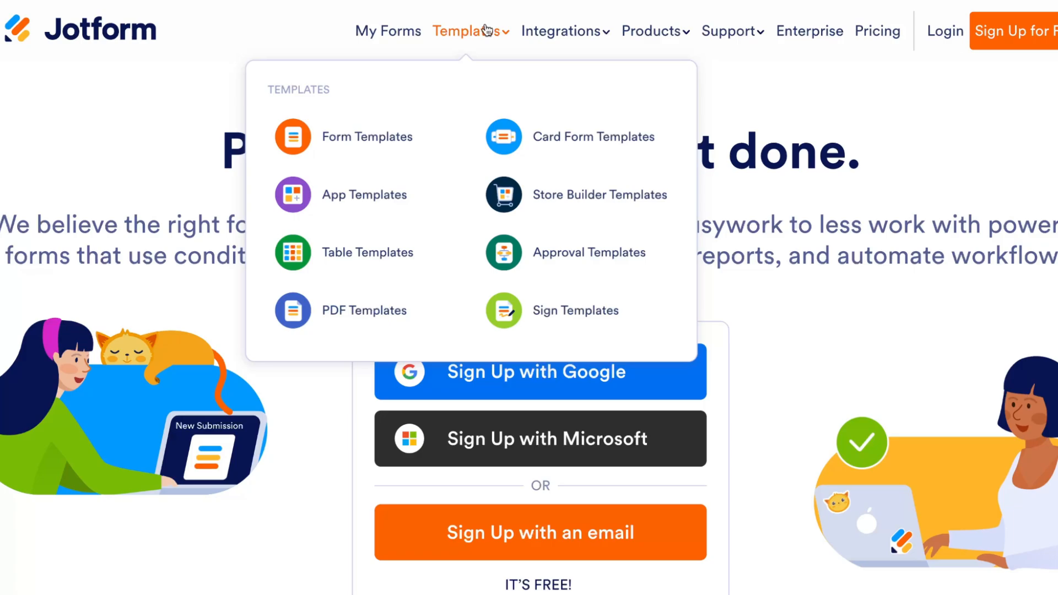
mouse_move(548, 36)
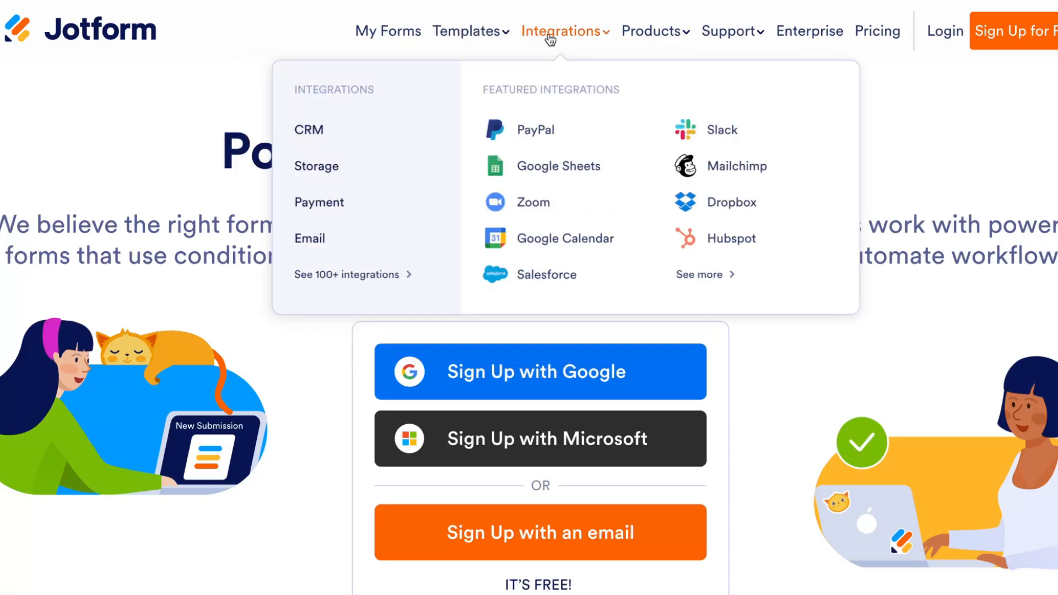
mouse_move(316, 136)
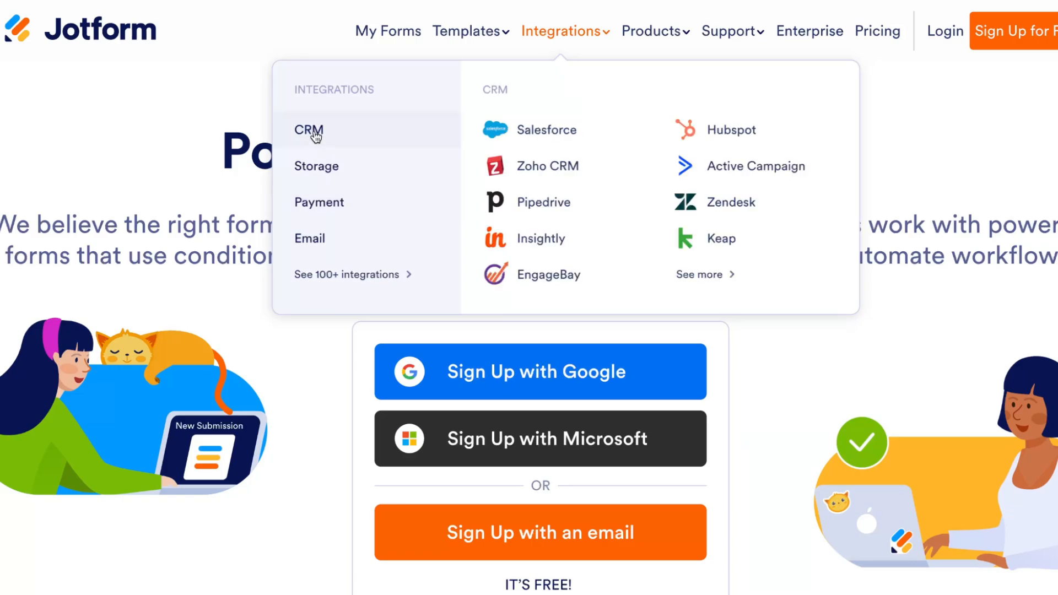
mouse_move(317, 171)
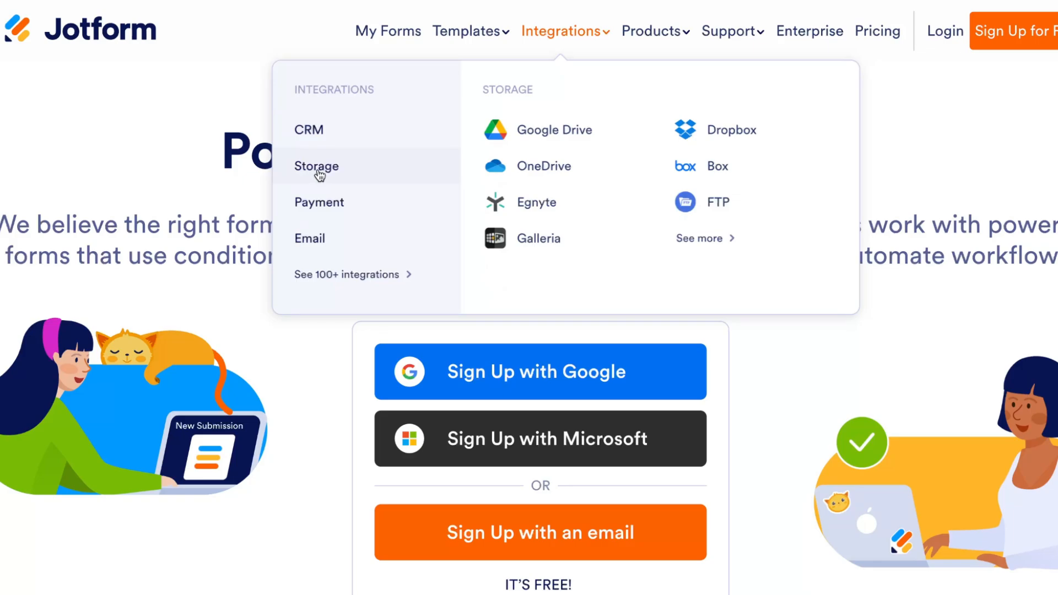
mouse_move(320, 207)
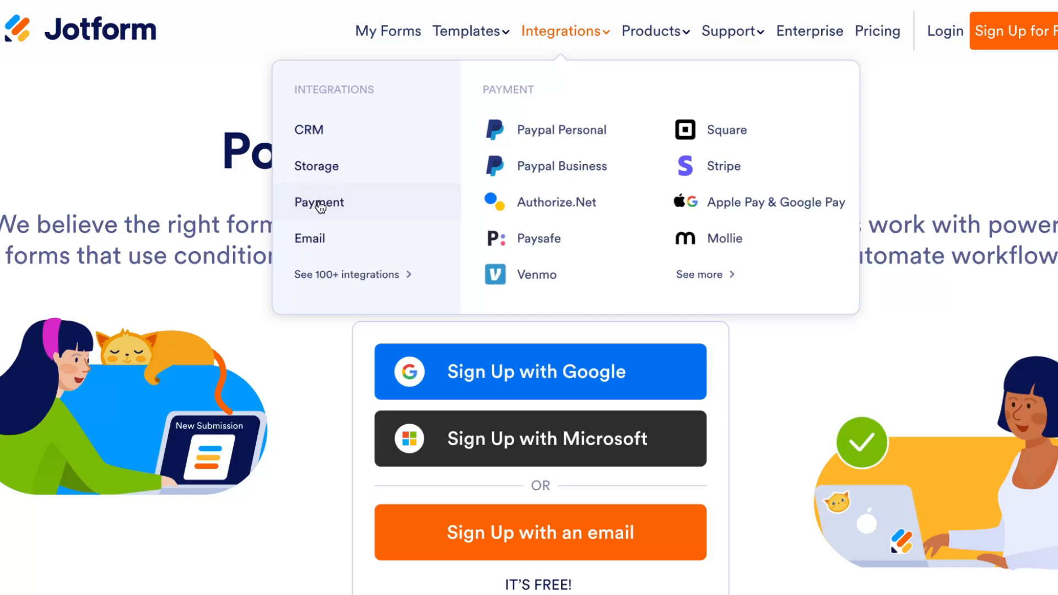
mouse_move(317, 243)
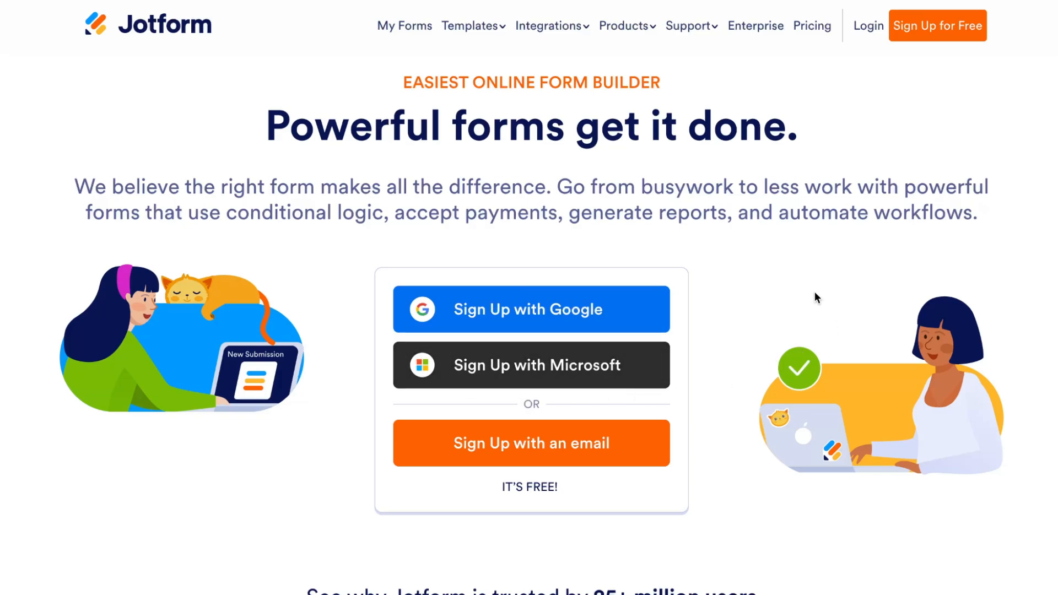
Step: Scroll through the homepage to review its ratings and feature sections
scroll(815, 293, down, 1)
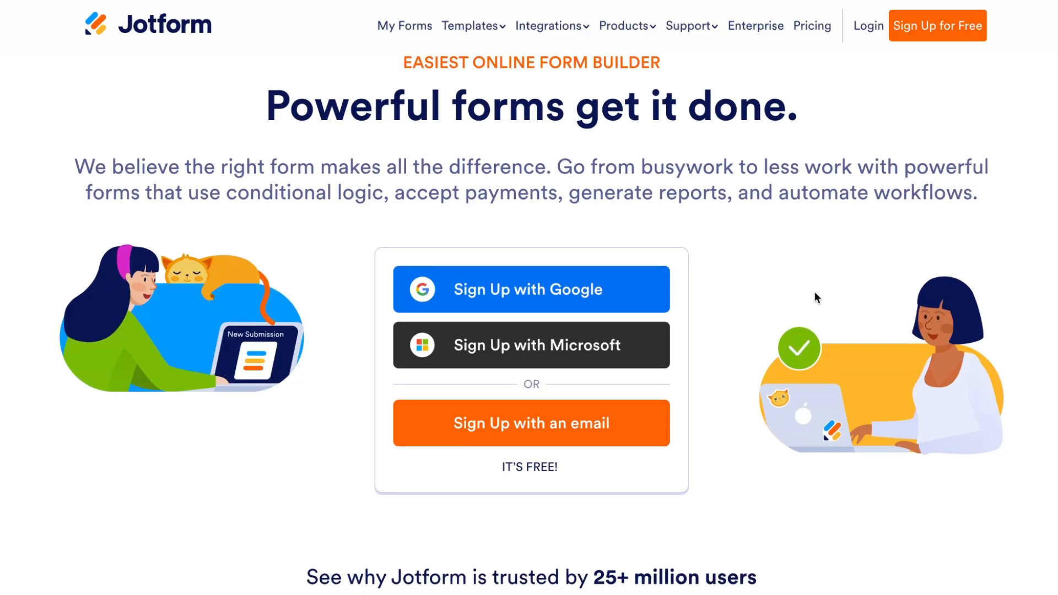
scroll(814, 292, down, 3)
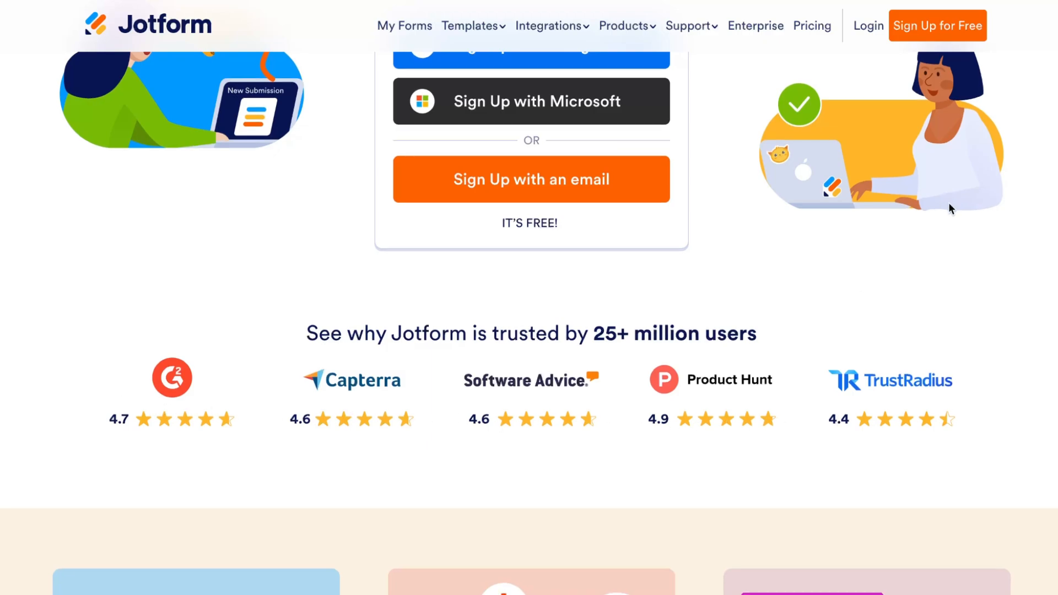
scroll(947, 204, down, 1)
scroll(946, 203, down, 6)
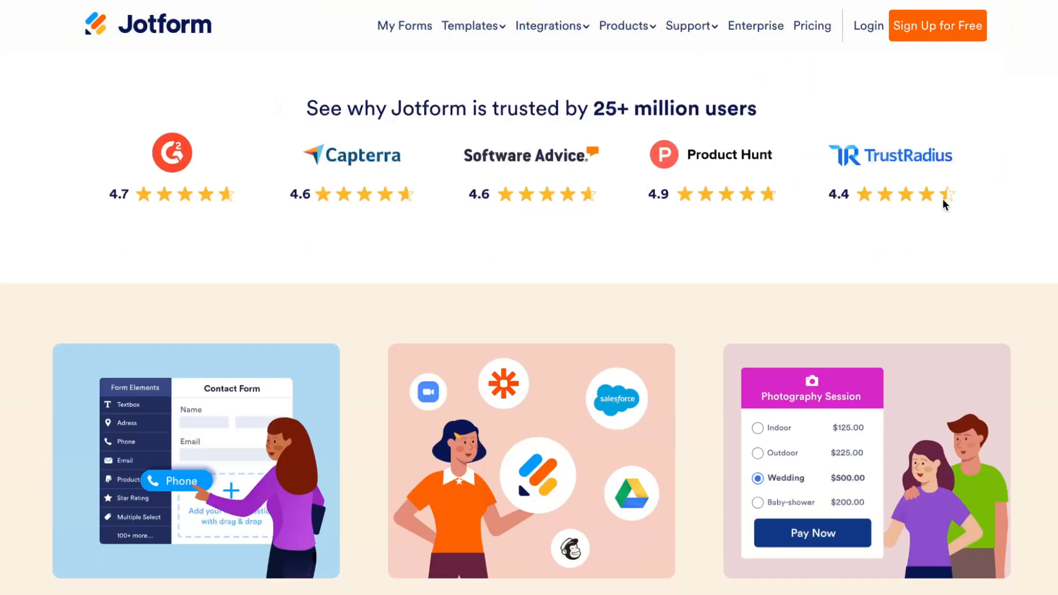
scroll(941, 201, down, 8)
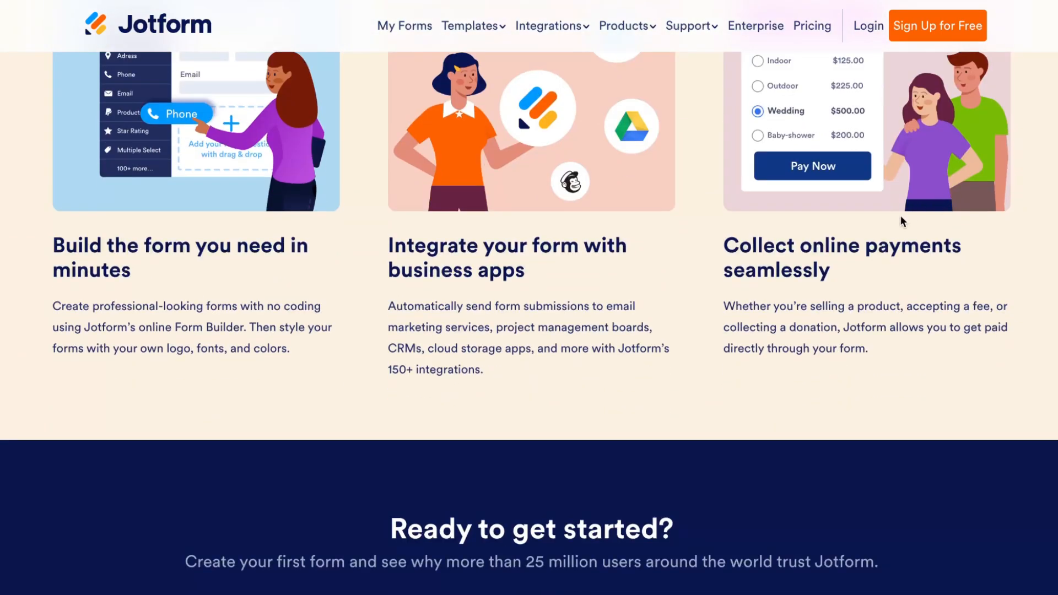
scroll(900, 219, down, 5)
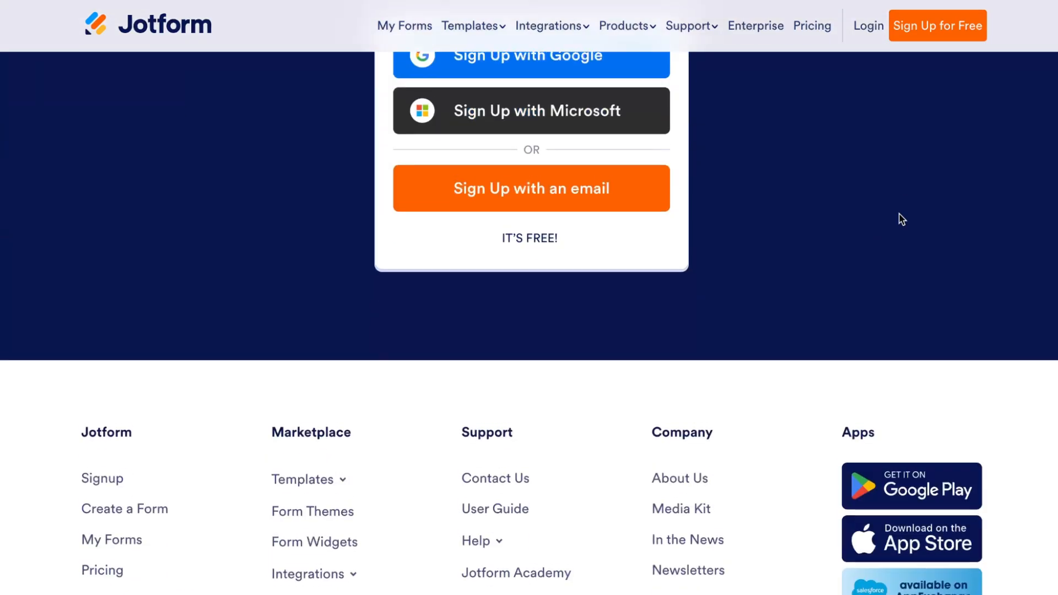
scroll(746, 168, up, 5)
scroll(461, 331, down, 1)
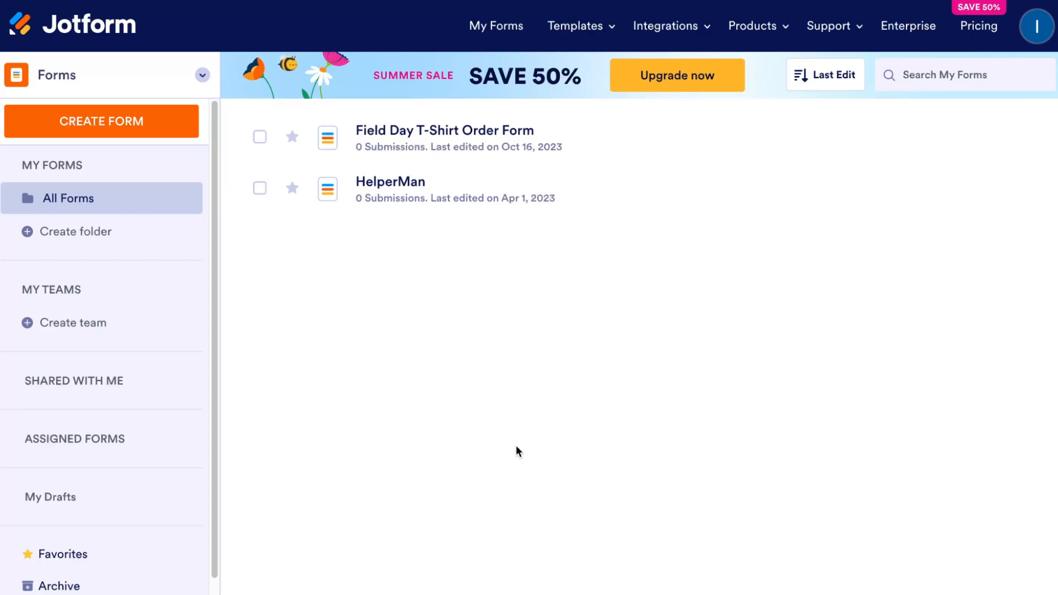
Step: Open My Forms and review the Assigned Forms, My Drafts and Archive sections before returning to All Forms
click(495, 33)
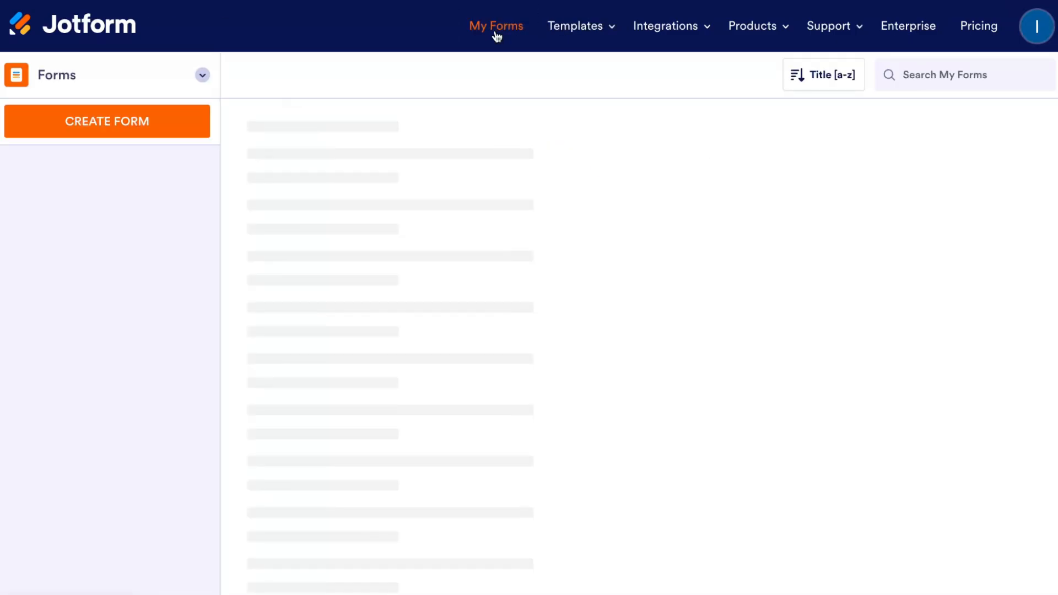
mouse_move(590, 35)
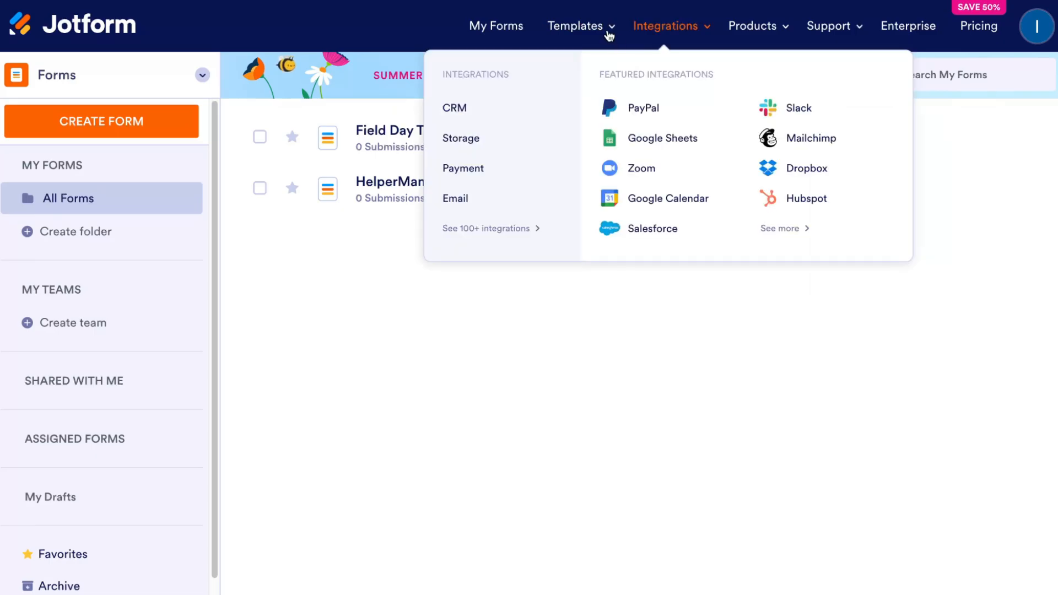
mouse_move(717, 34)
mouse_move(780, 29)
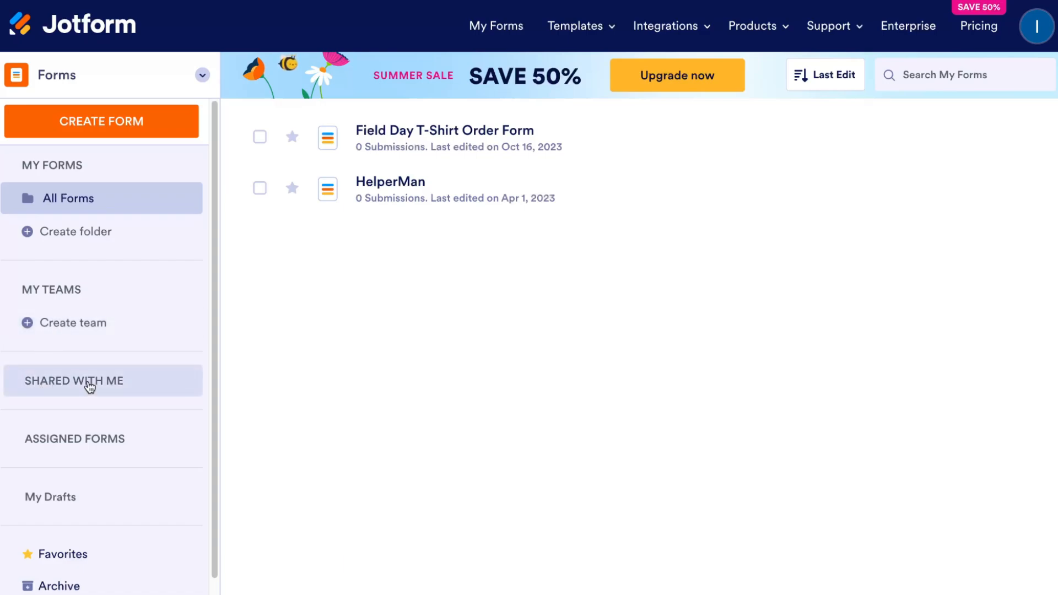
click(66, 437)
click(51, 505)
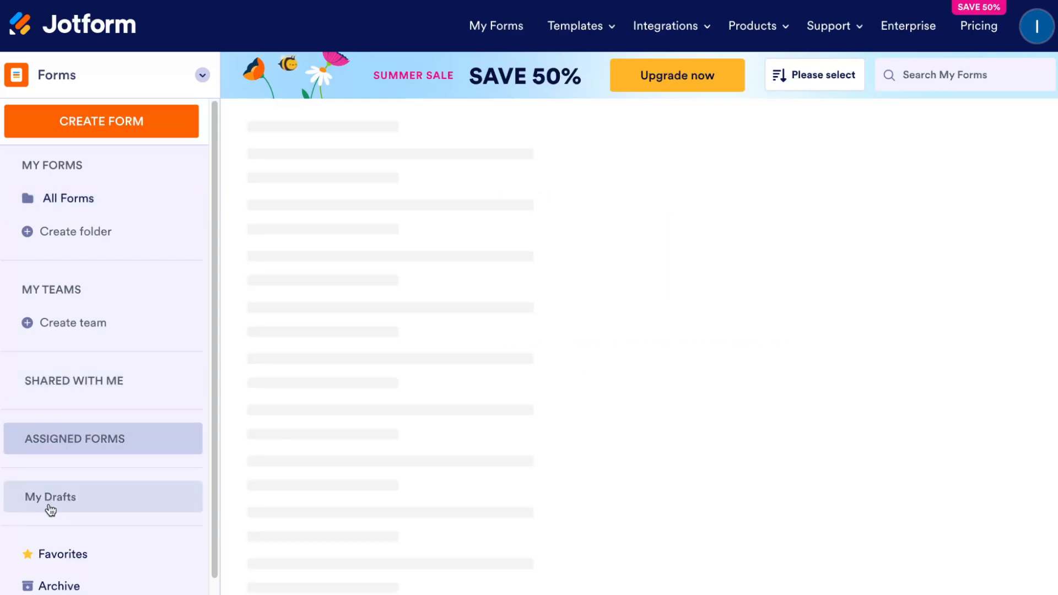
click(70, 584)
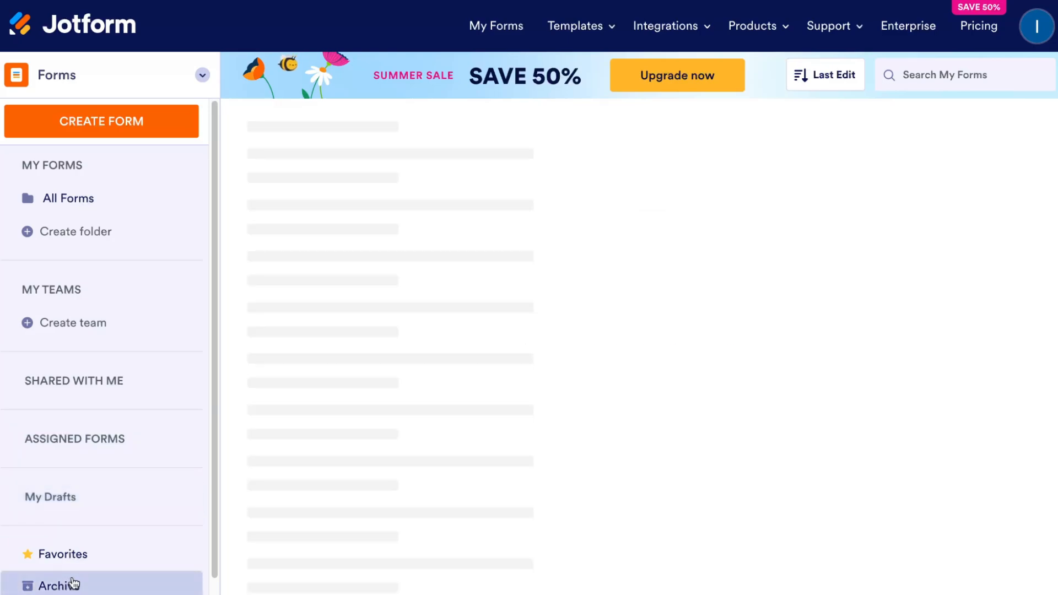
click(58, 203)
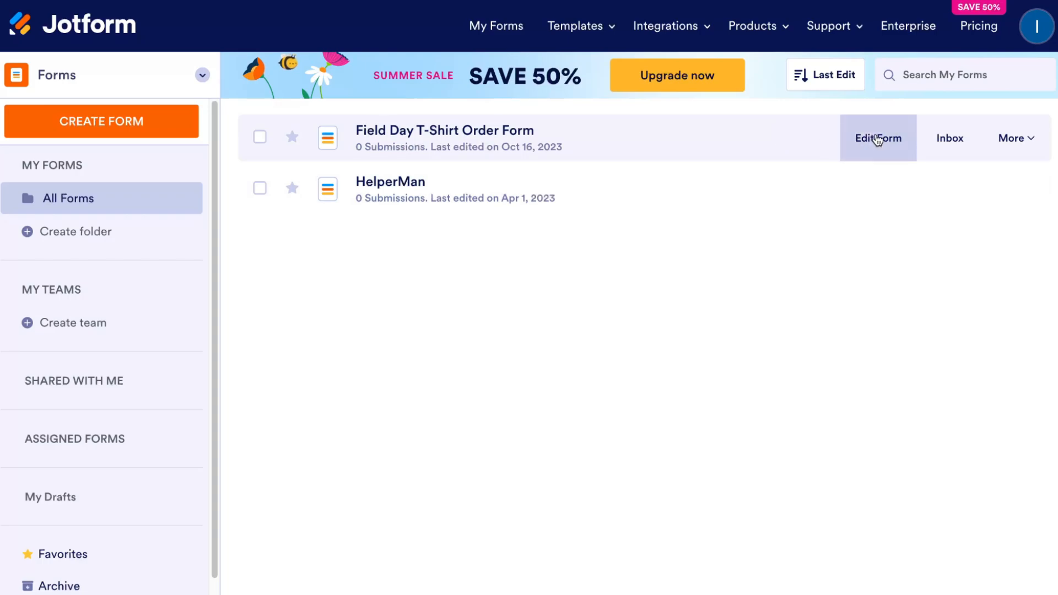
Step: Delete the Field Day T-Shirt Order Form
click(1029, 141)
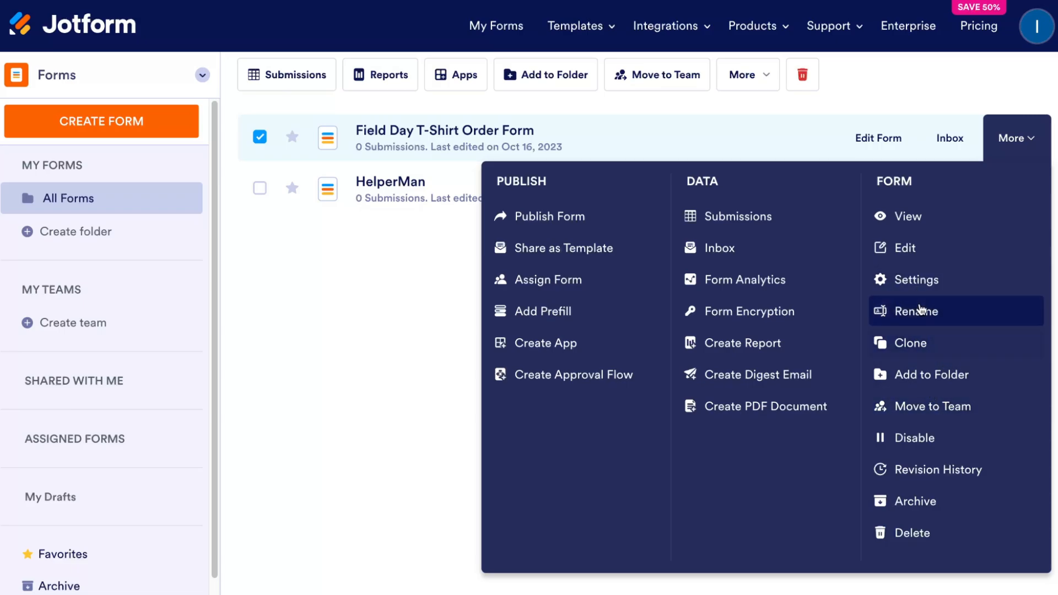
click(909, 531)
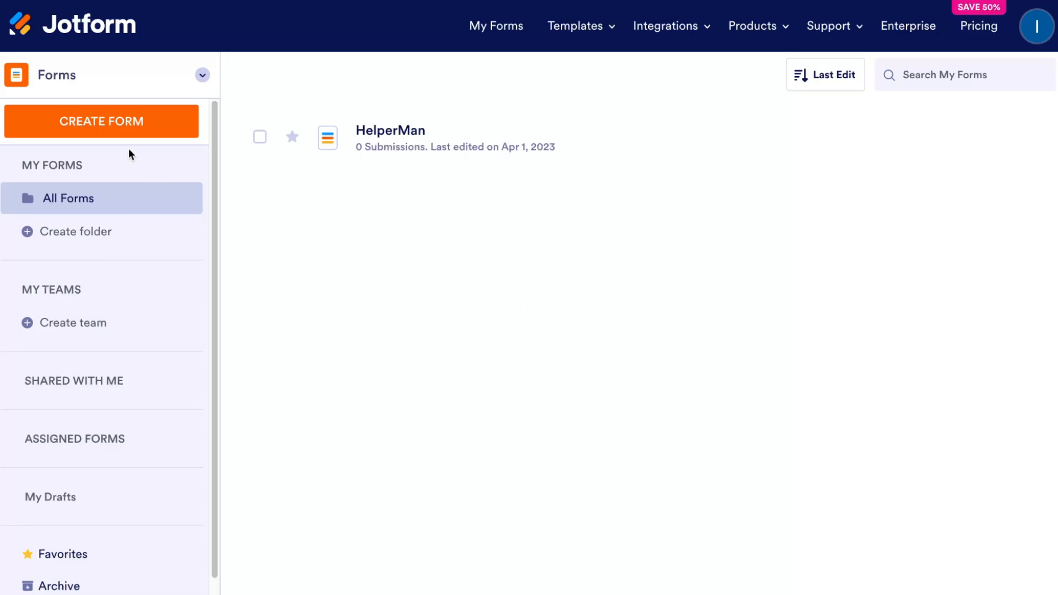
Step: Start creating a new form using a template
click(99, 126)
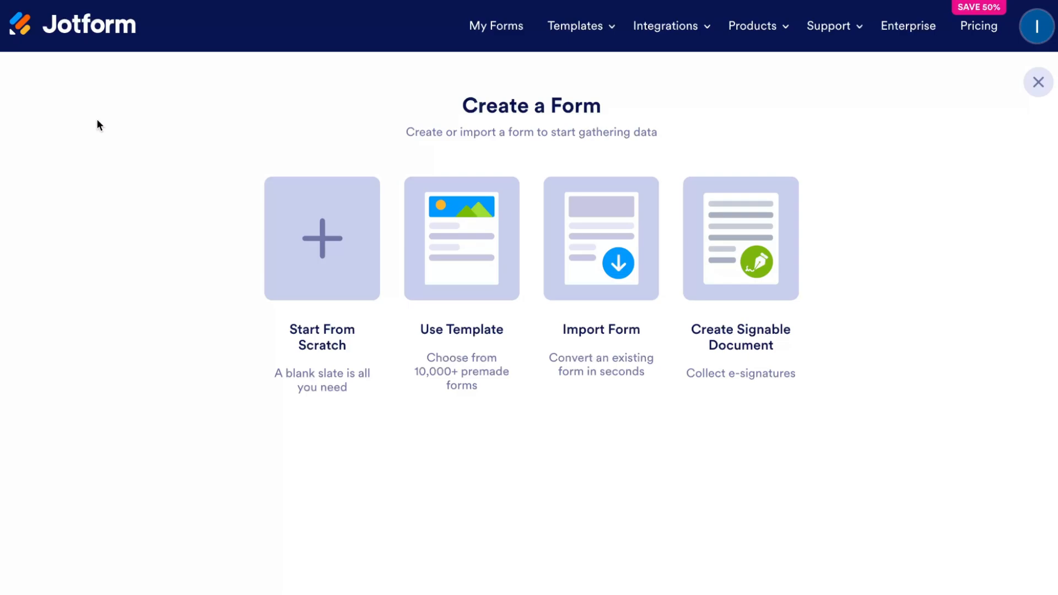
click(465, 246)
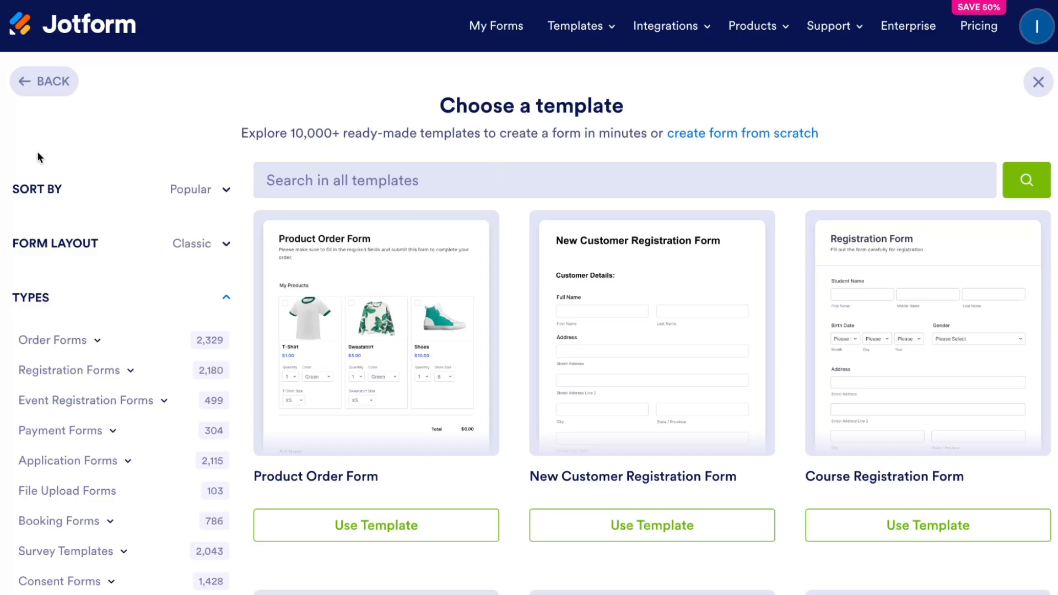
Step: Check the template sort options and switch the form layout to Card and back to Classic
click(218, 196)
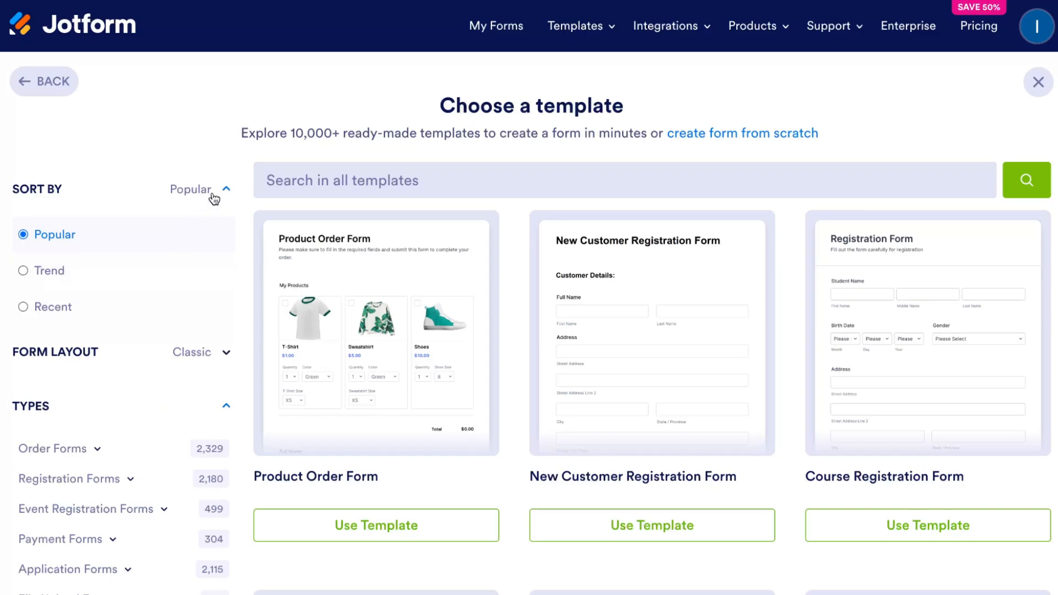
click(215, 196)
click(209, 247)
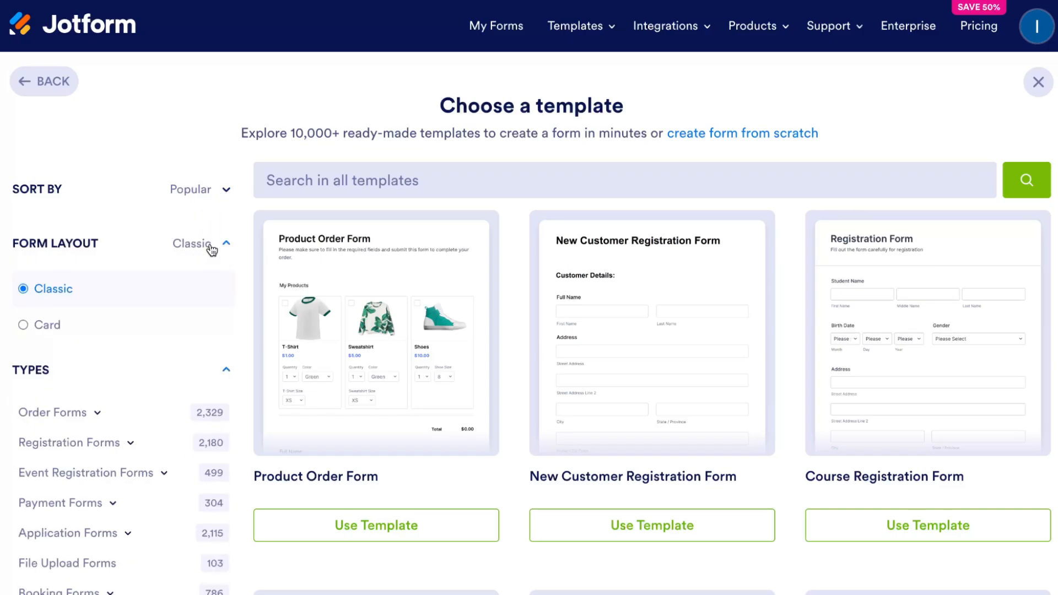
click(65, 321)
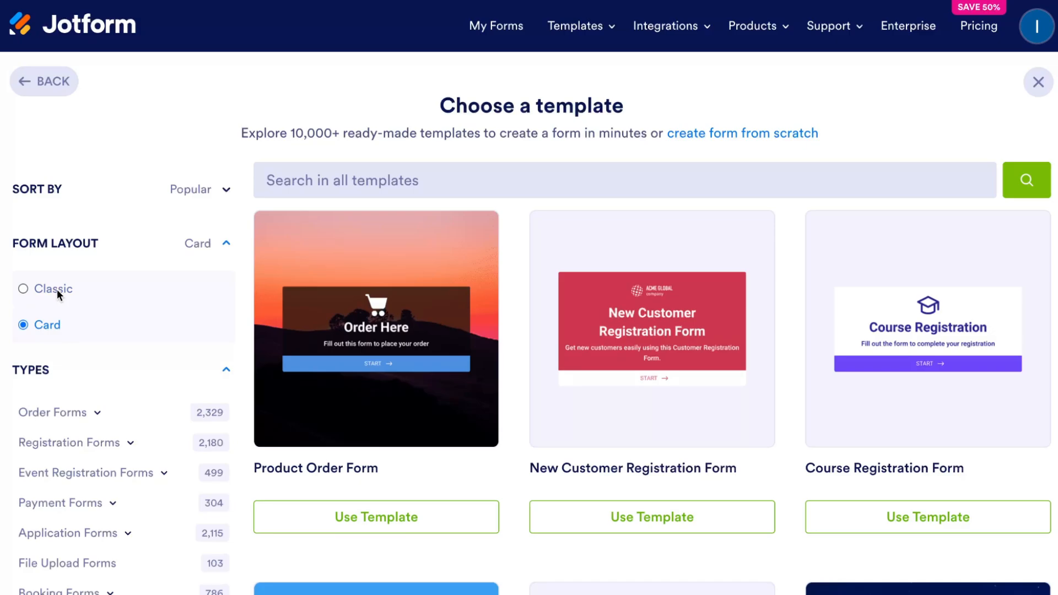
click(57, 289)
click(215, 243)
Step: Open All Categories and browse the list of form template categories
scroll(50, 292, down, 1)
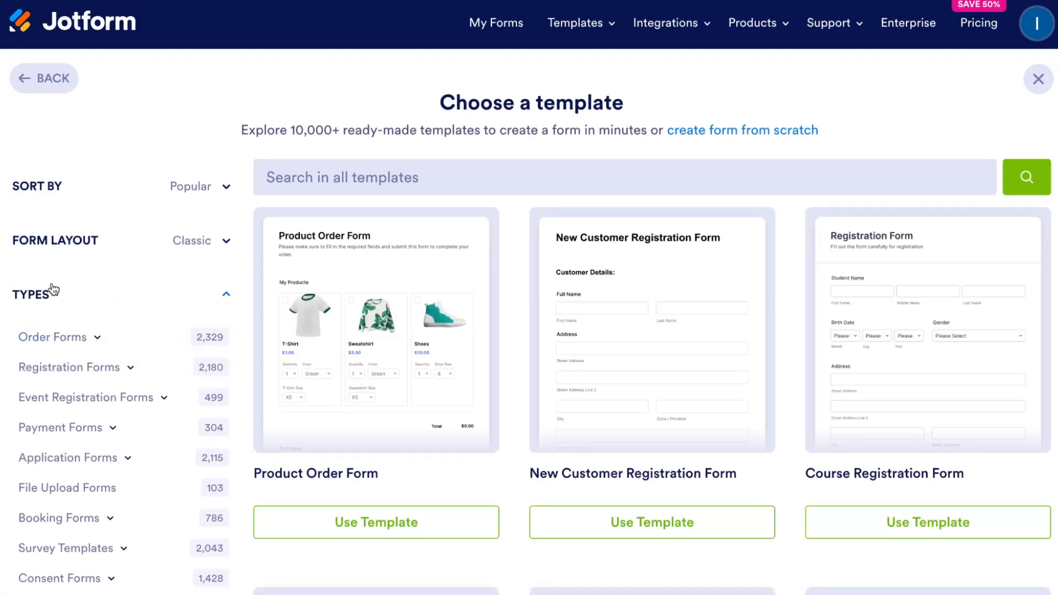
scroll(49, 289, down, 1)
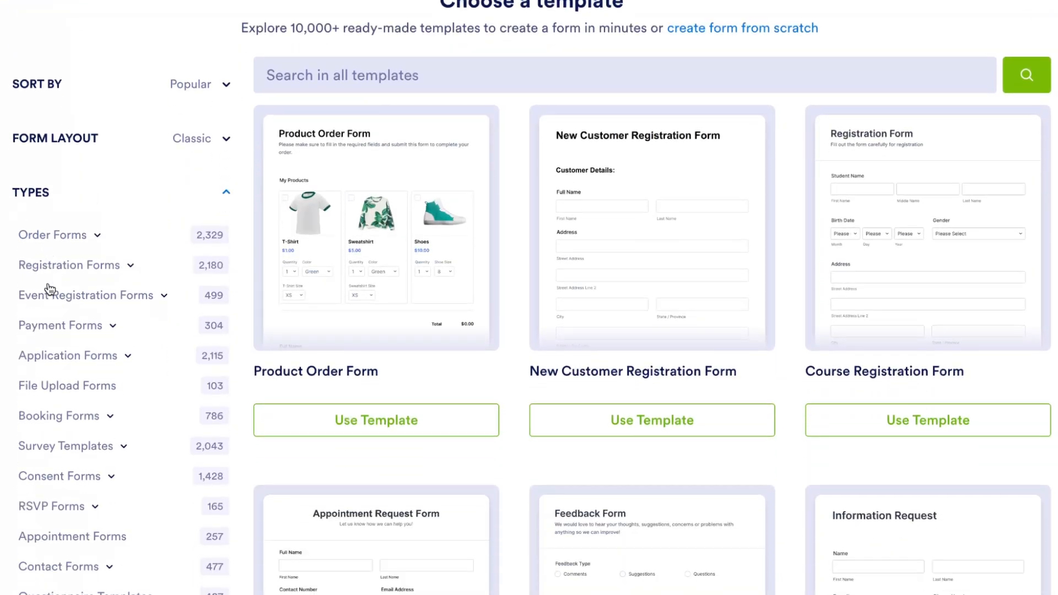
scroll(110, 245, down, 1)
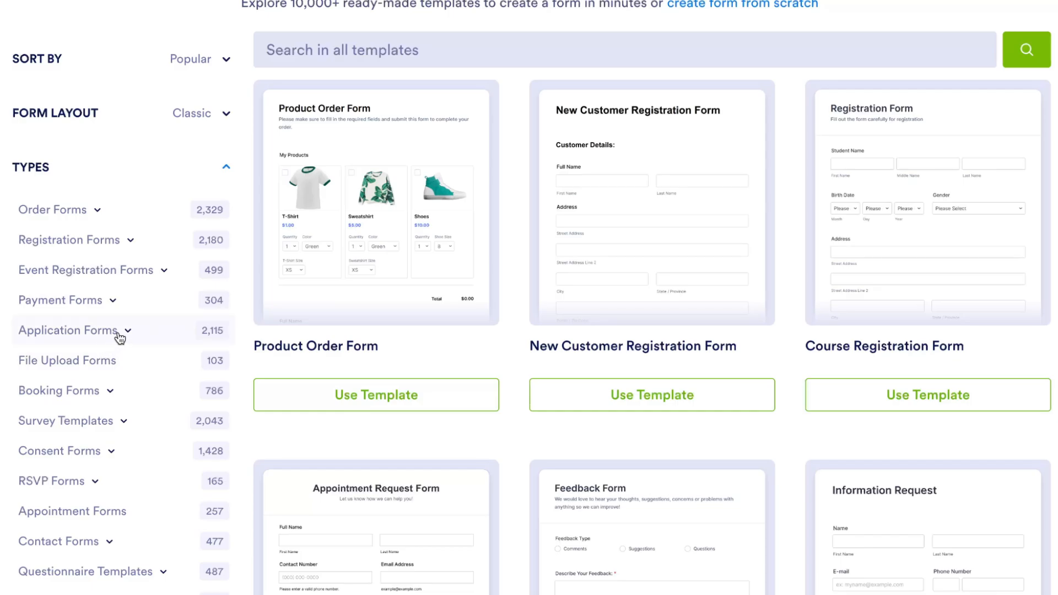
scroll(94, 400, down, 3)
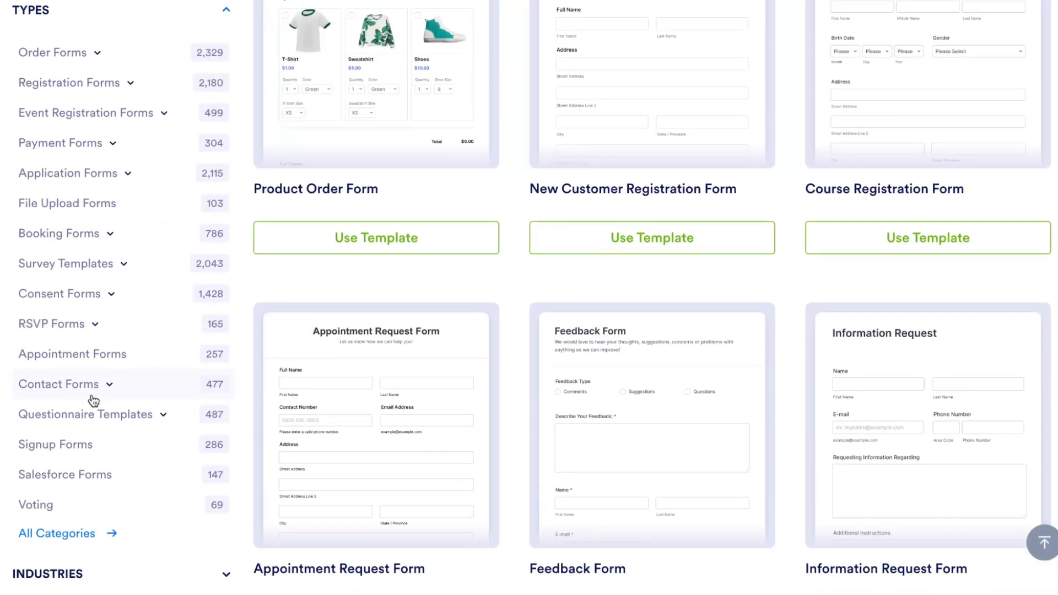
click(79, 536)
scroll(118, 442, down, 7)
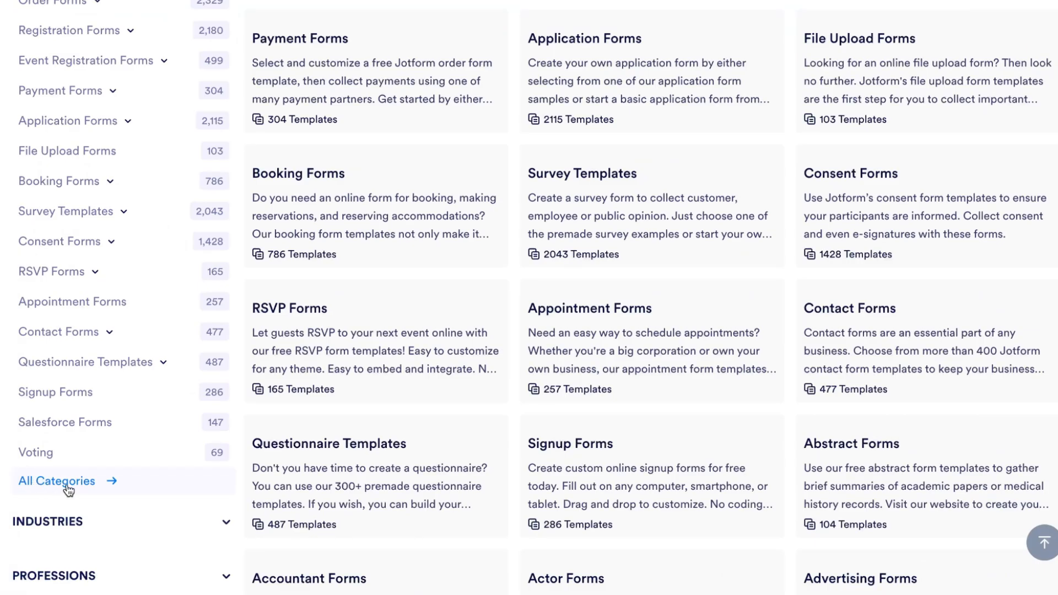
scroll(545, 323, up, 6)
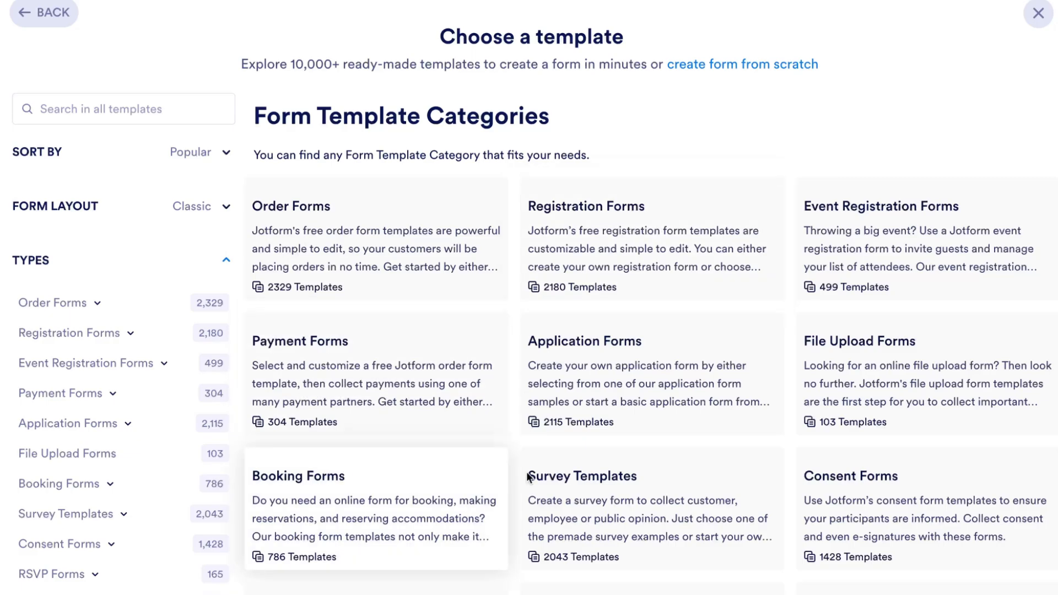
scroll(618, 485, down, 7)
scroll(618, 484, down, 8)
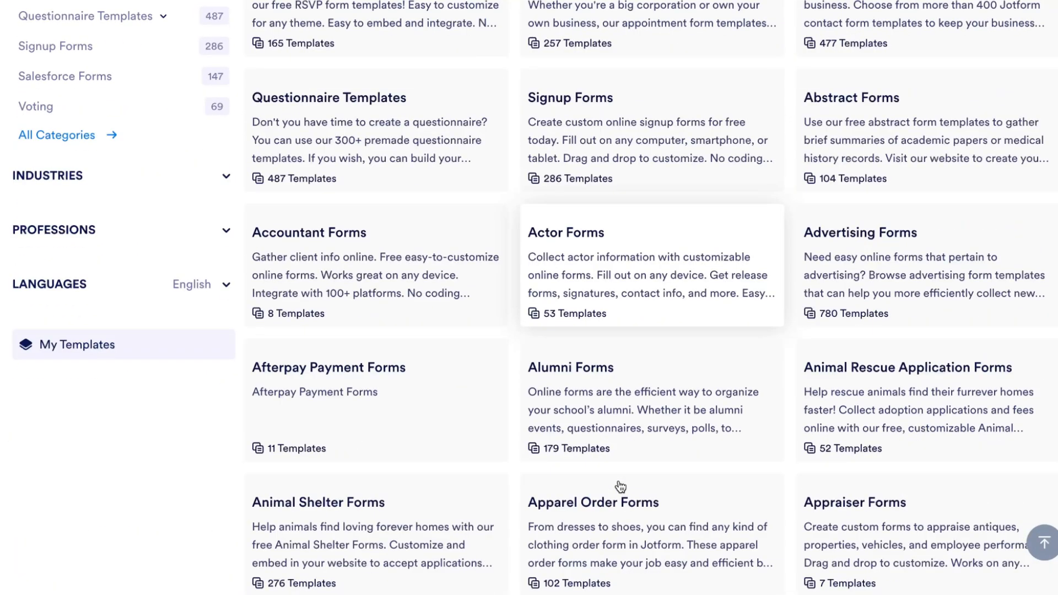
scroll(620, 484, down, 1)
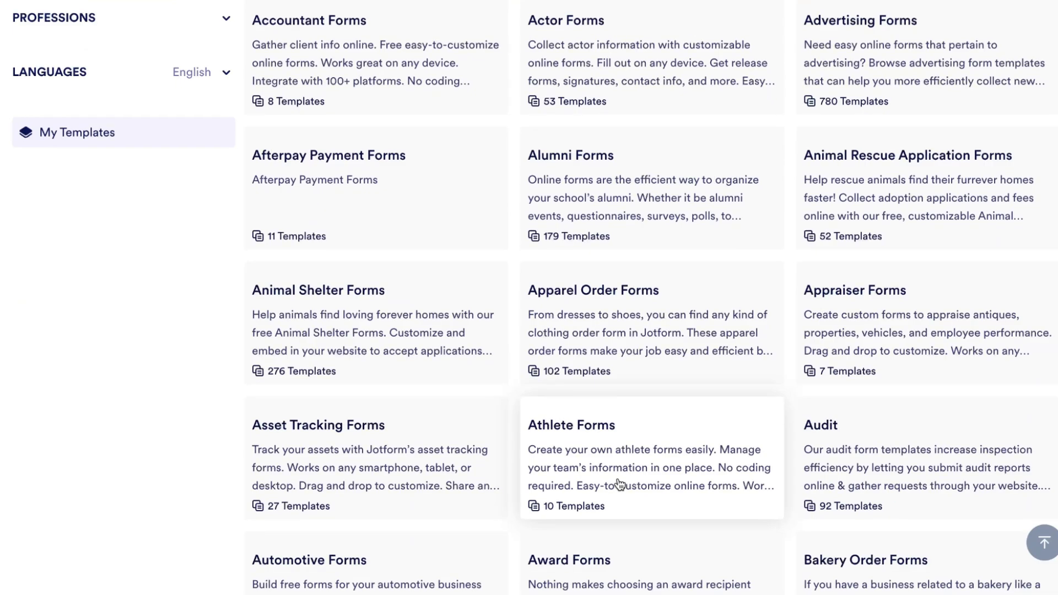
scroll(620, 485, down, 5)
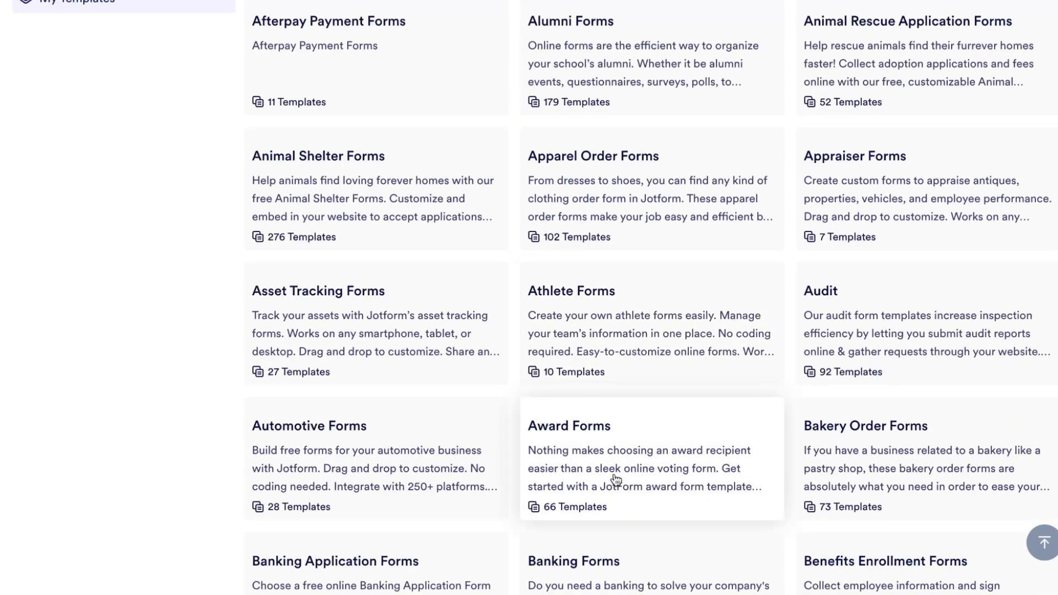
scroll(585, 449, down, 4)
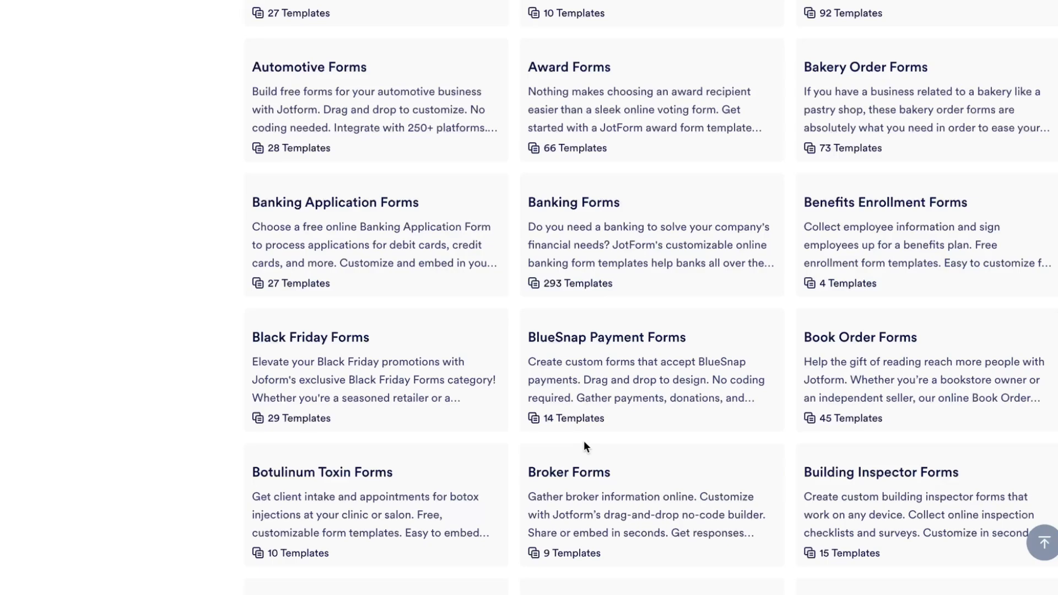
Step: Open the Payment Forms template category and start a new form from the Product Purchase Order Form template
scroll(583, 446, up, 15)
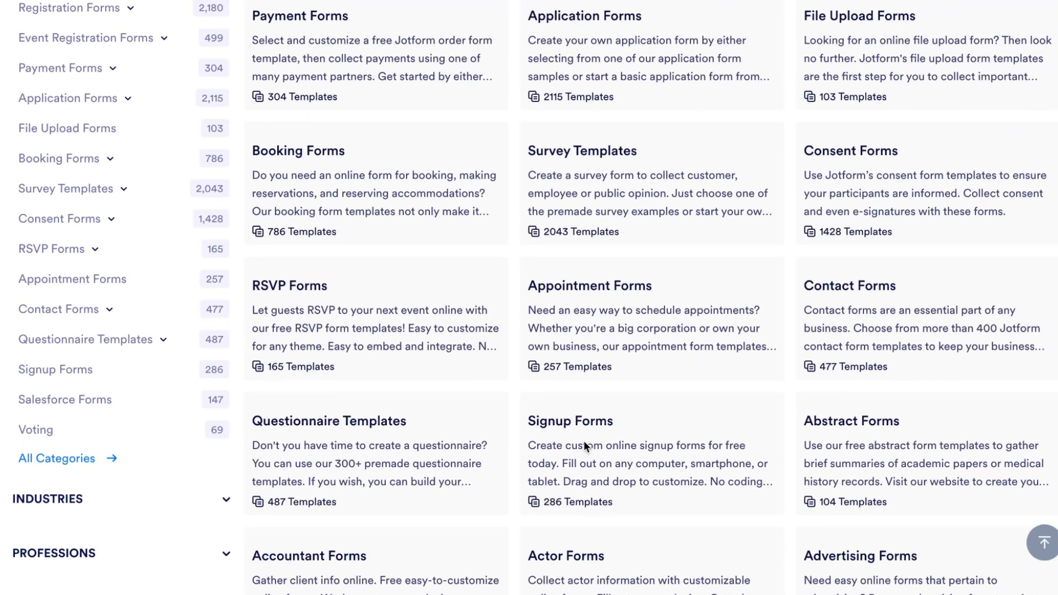
scroll(586, 446, up, 7)
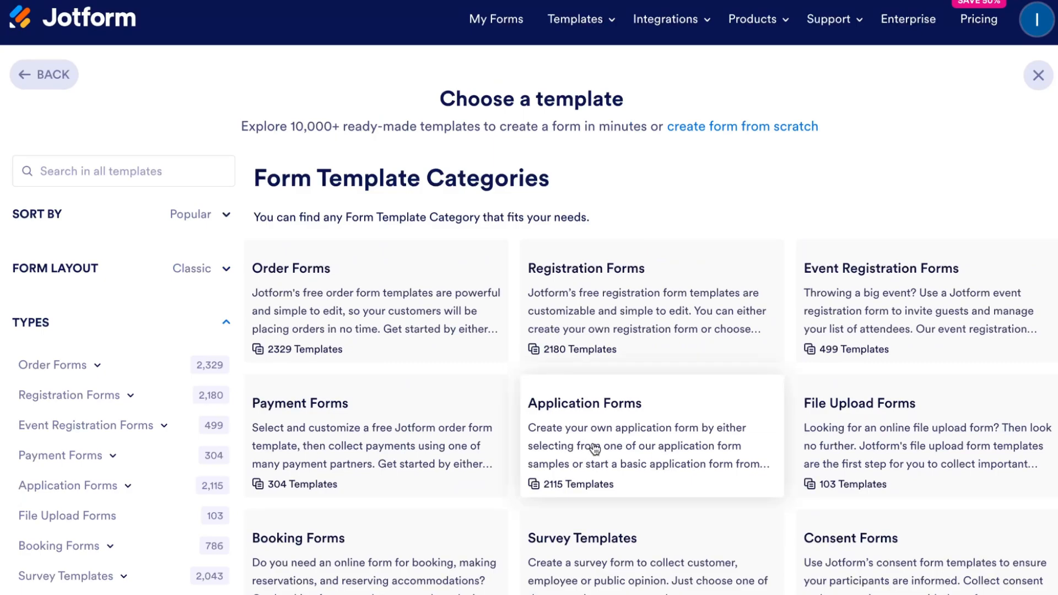
click(419, 422)
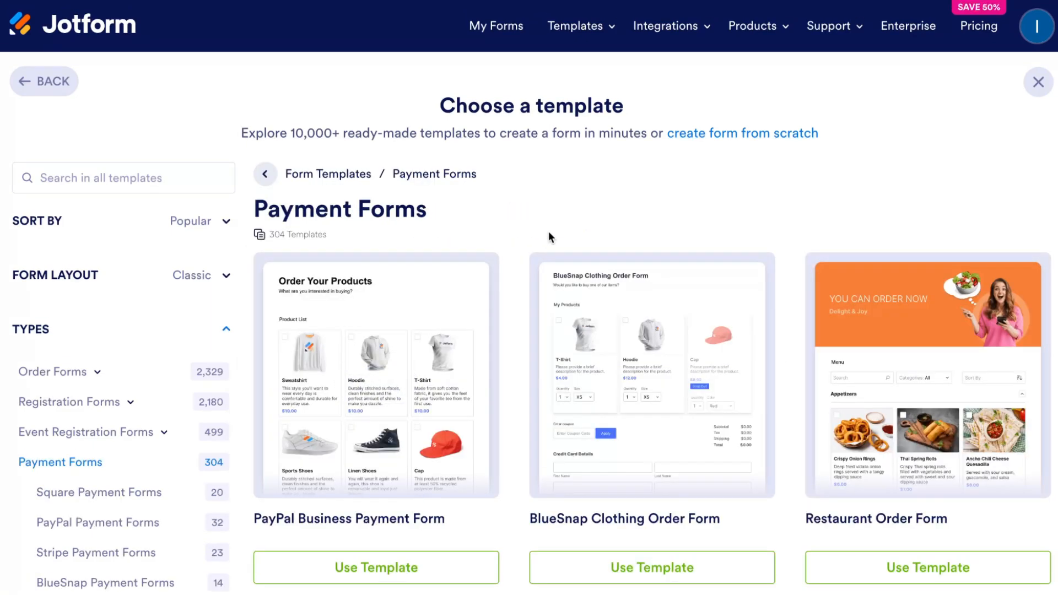
scroll(548, 232, down, 7)
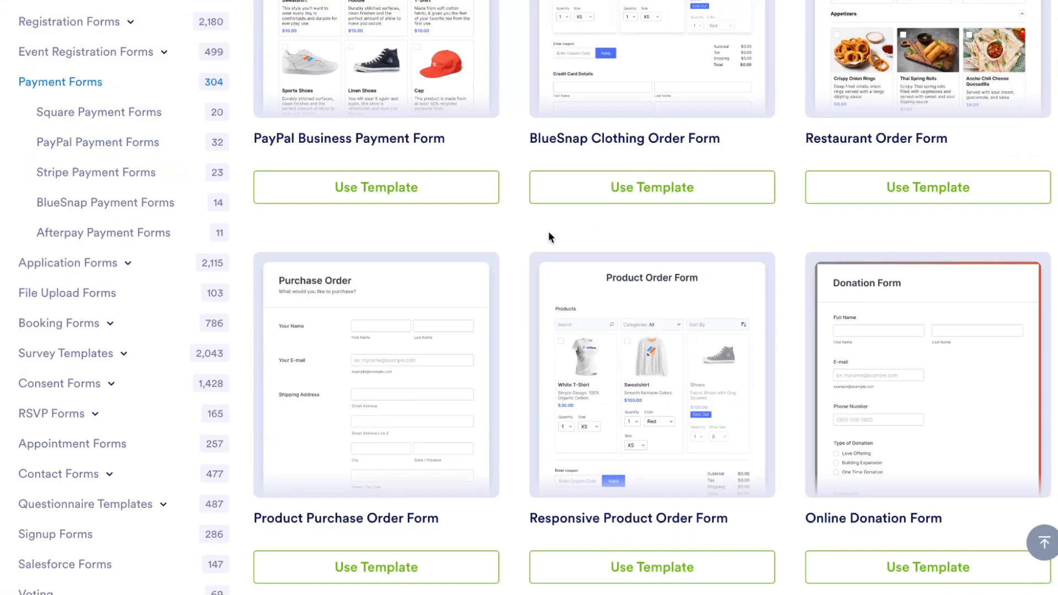
scroll(549, 237, down, 3)
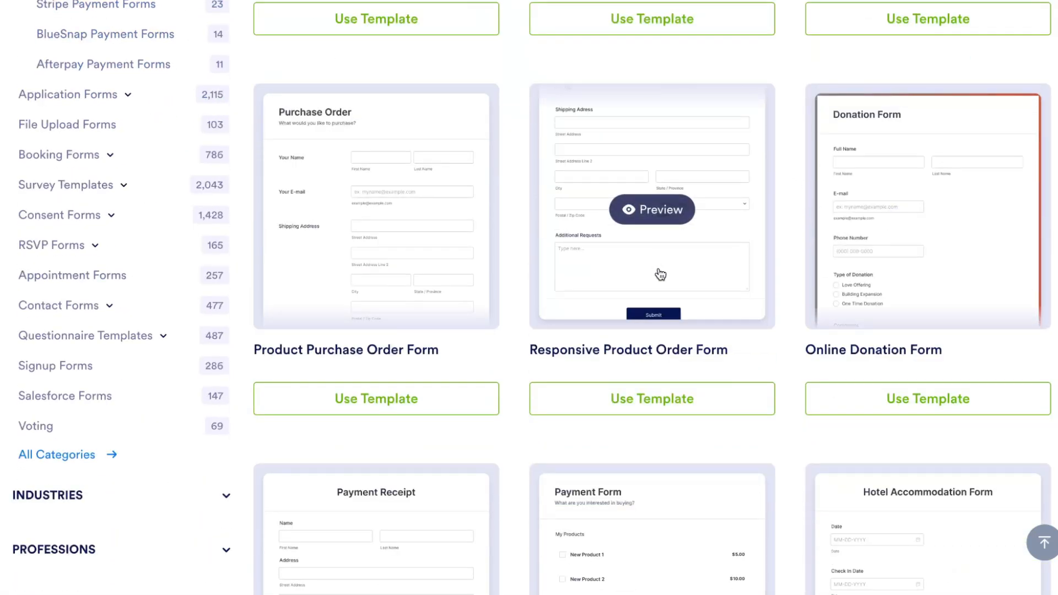
scroll(660, 279, down, 4)
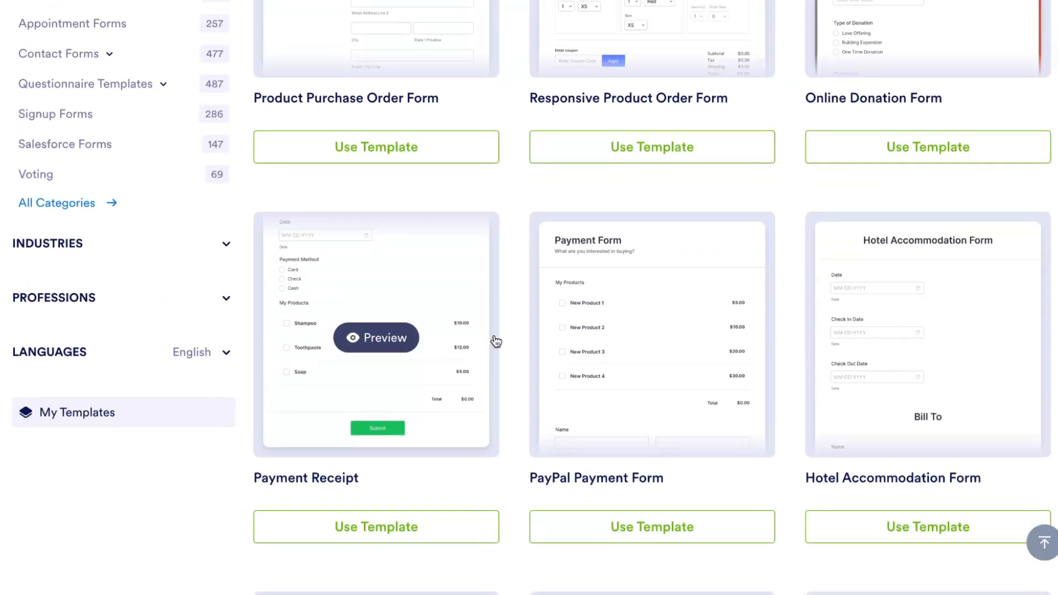
scroll(628, 358, down, 3)
scroll(625, 350, down, 2)
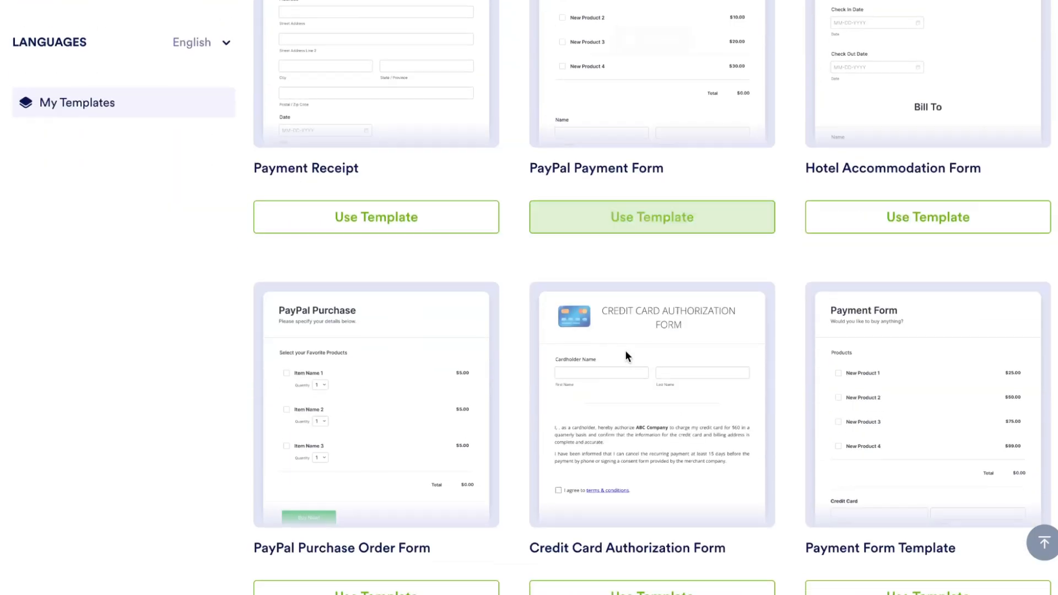
scroll(581, 342, down, 3)
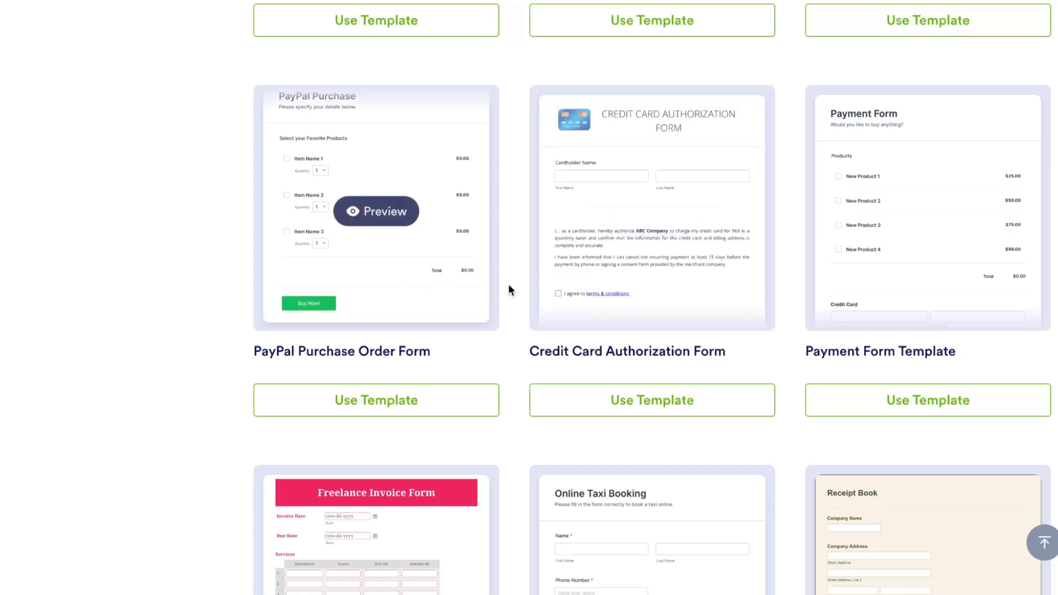
scroll(502, 313, down, 5)
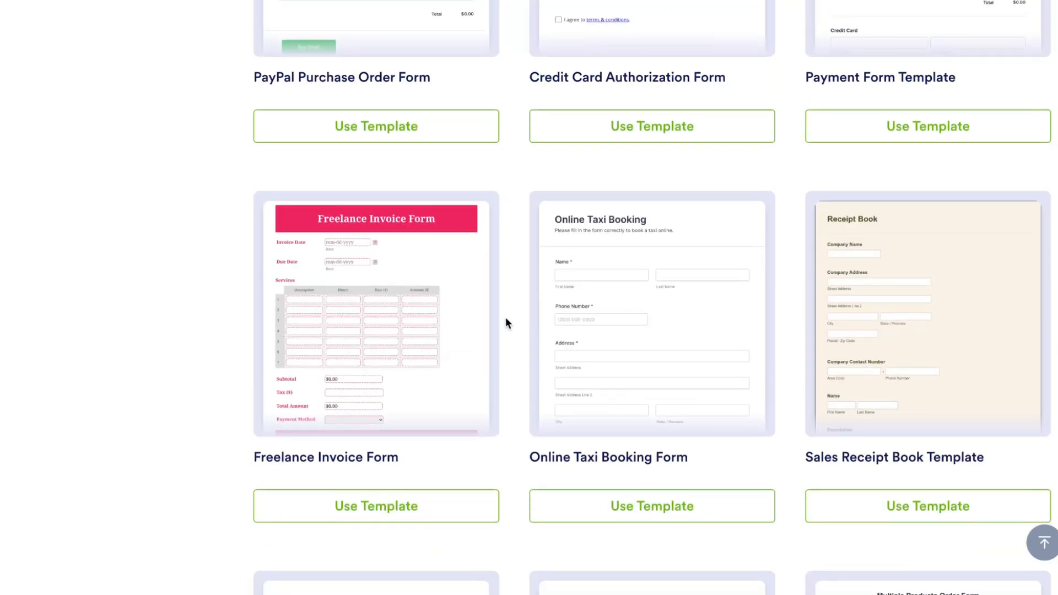
scroll(506, 323, up, 12)
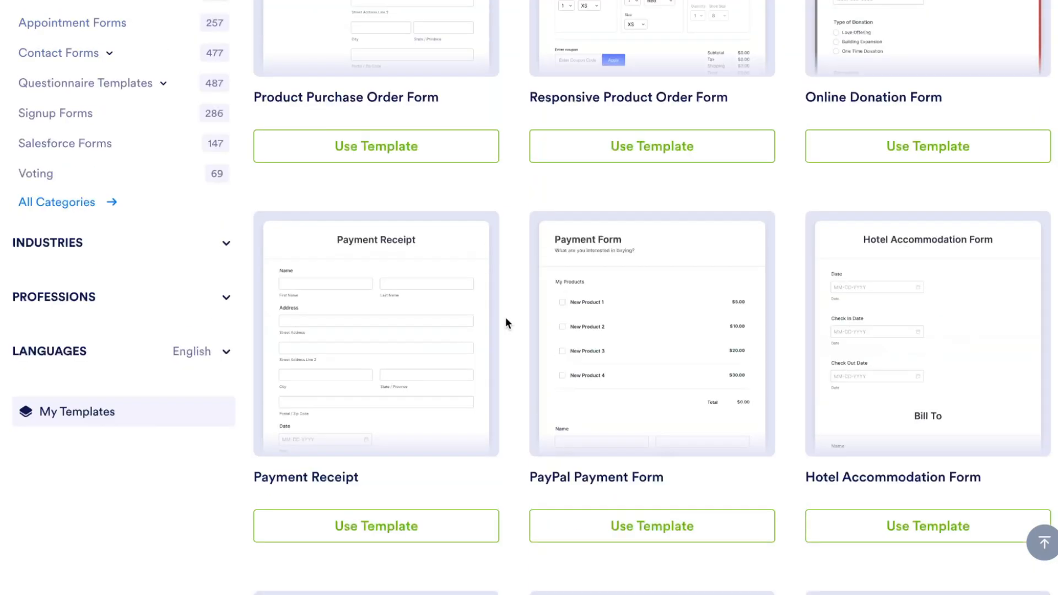
scroll(505, 323, up, 2)
mouse_move(421, 300)
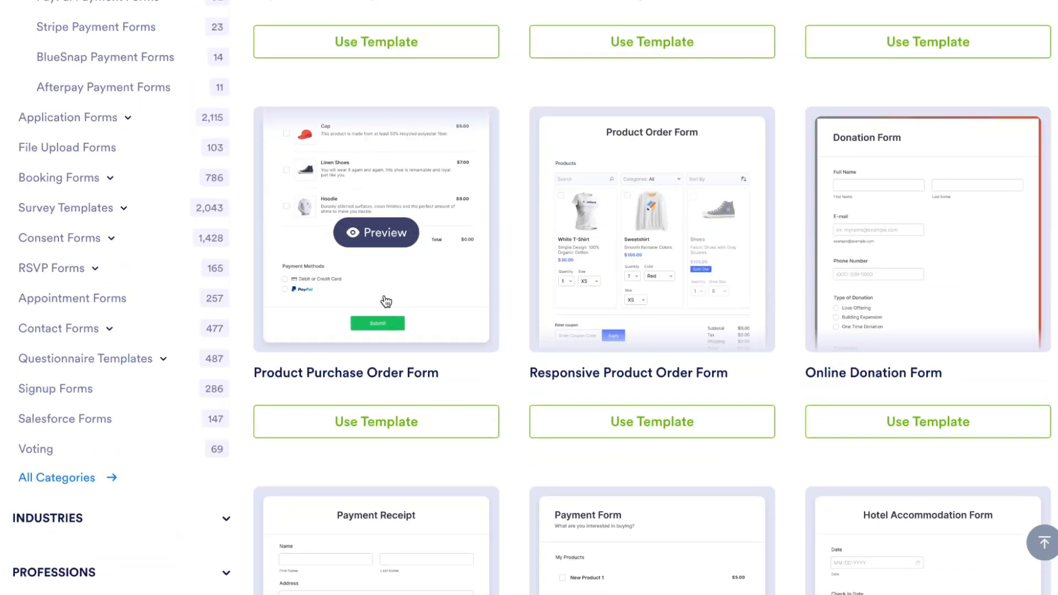
click(386, 433)
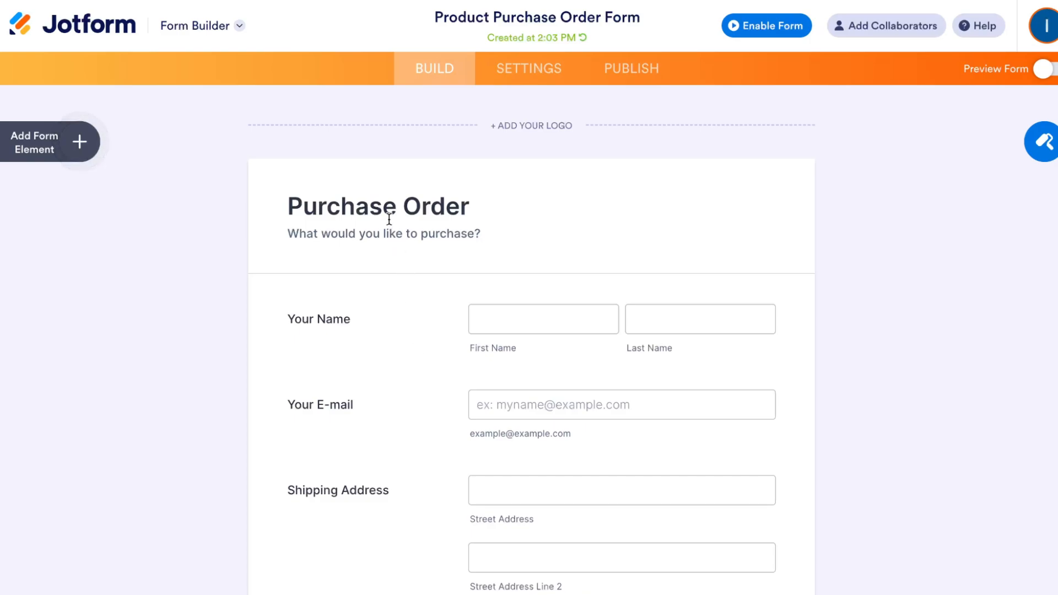
Step: Add the Comodo Secure image from My Images as the form's logo
click(537, 127)
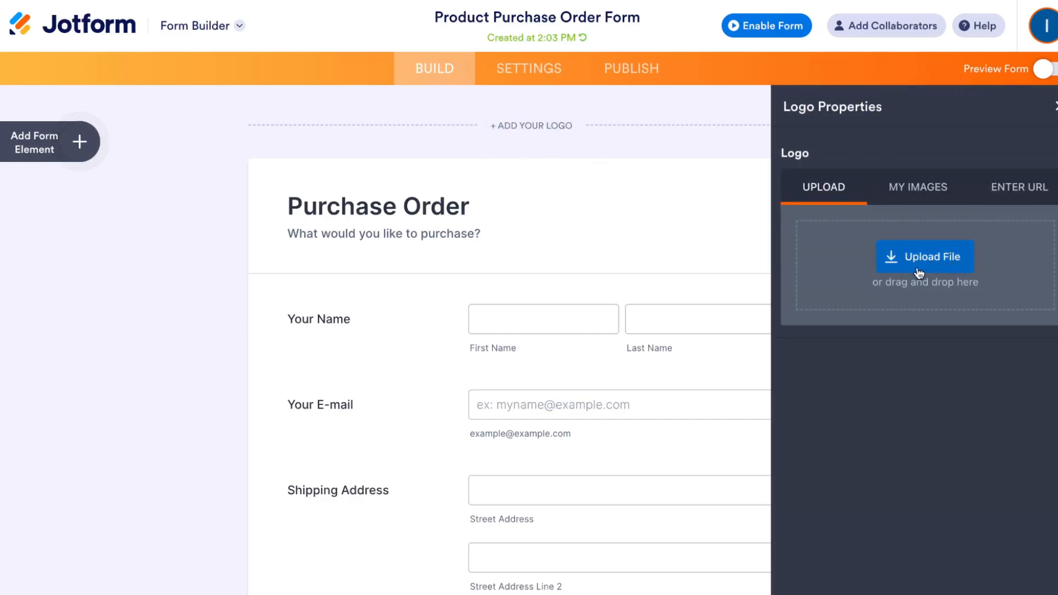
click(909, 187)
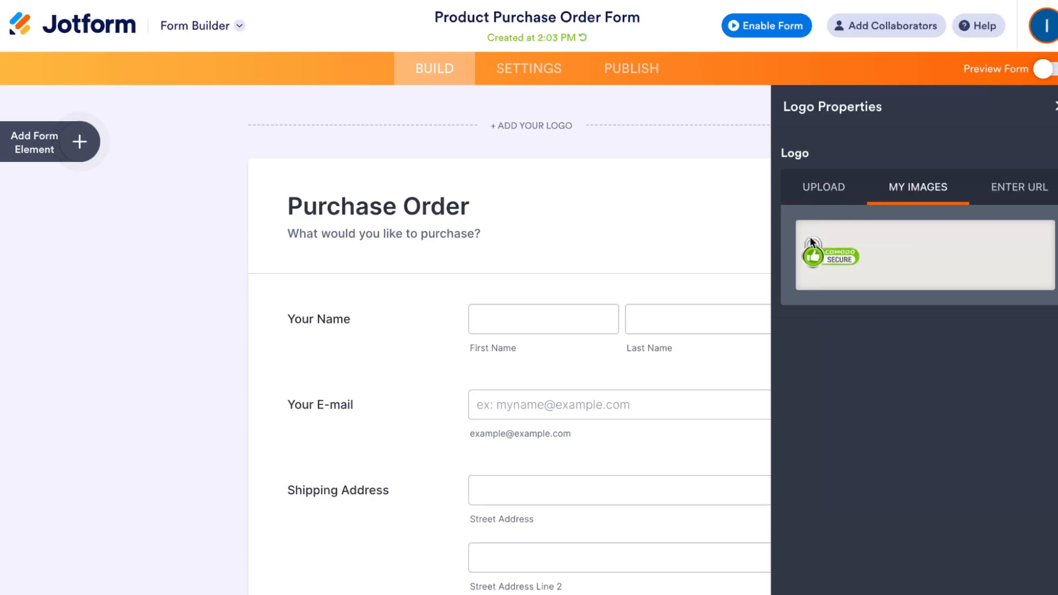
click(835, 257)
click(1018, 318)
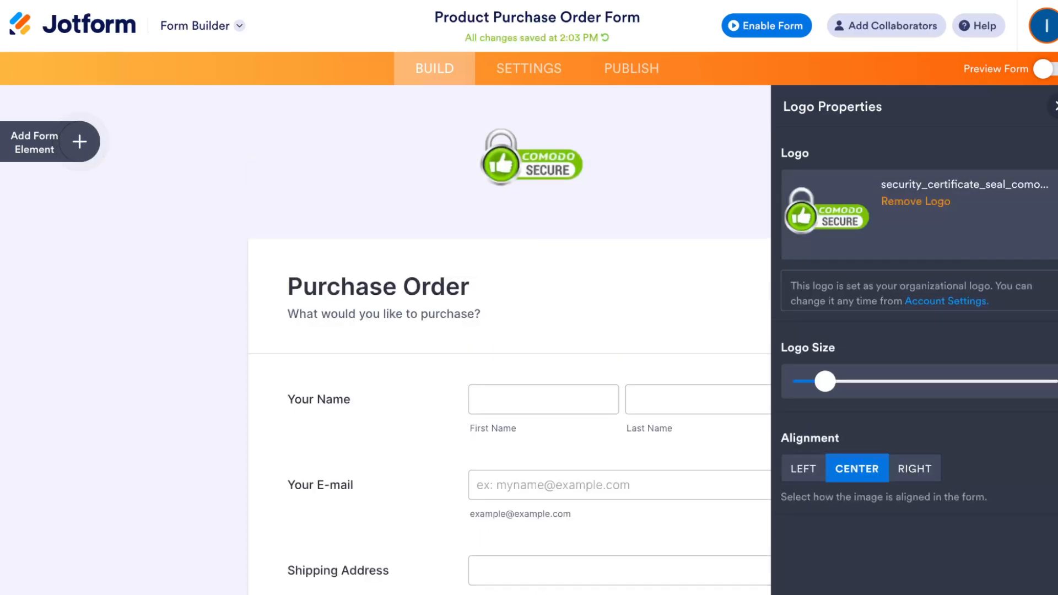
Step: Try enlarging the logo and aligning it right, then set it back to centre at a small size
drag(835, 384, 898, 382)
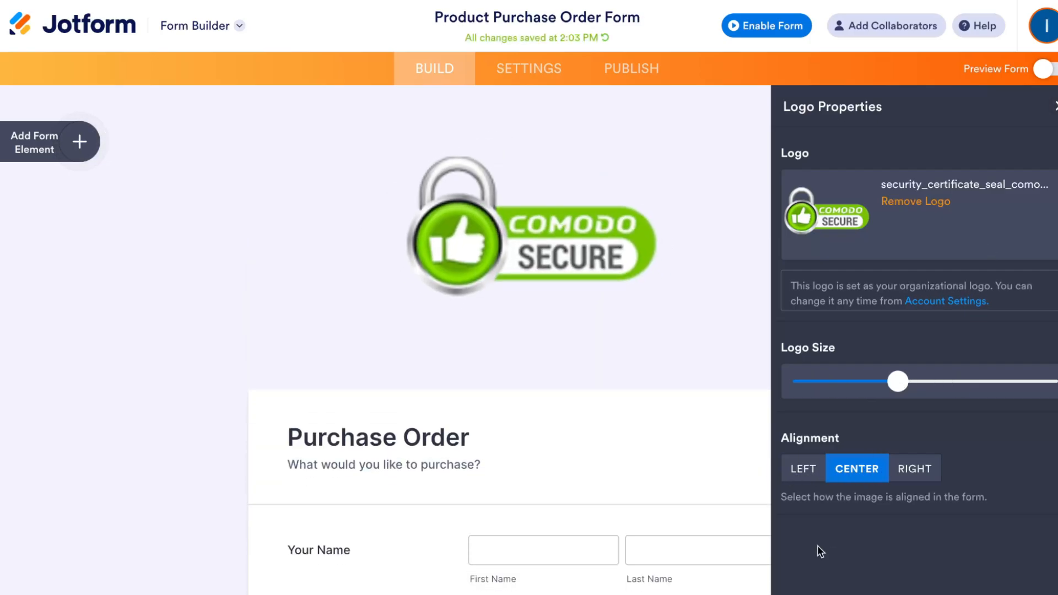
click(918, 470)
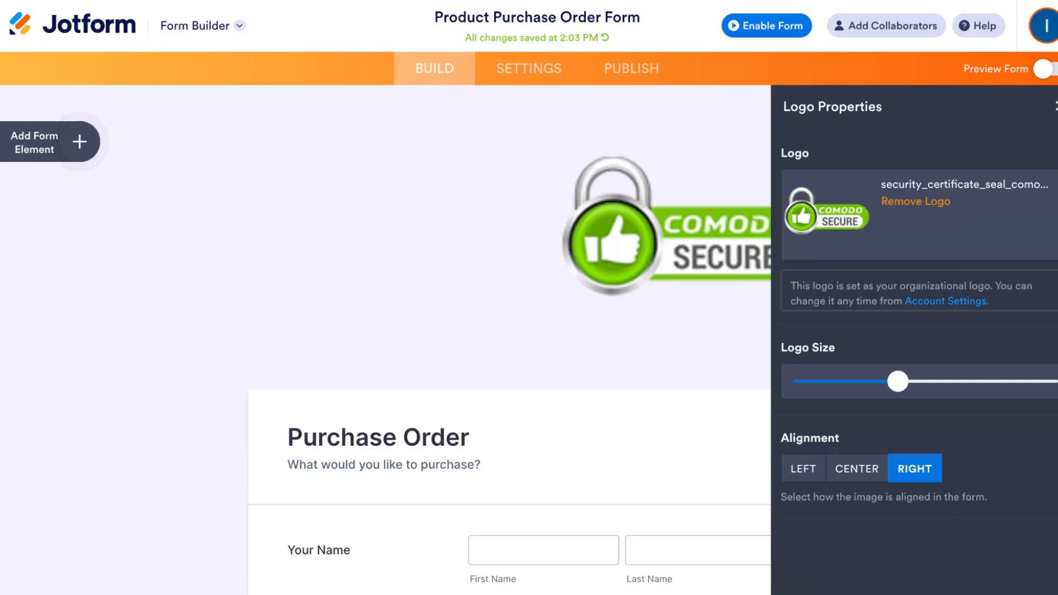
click(858, 479)
drag(912, 380, 828, 380)
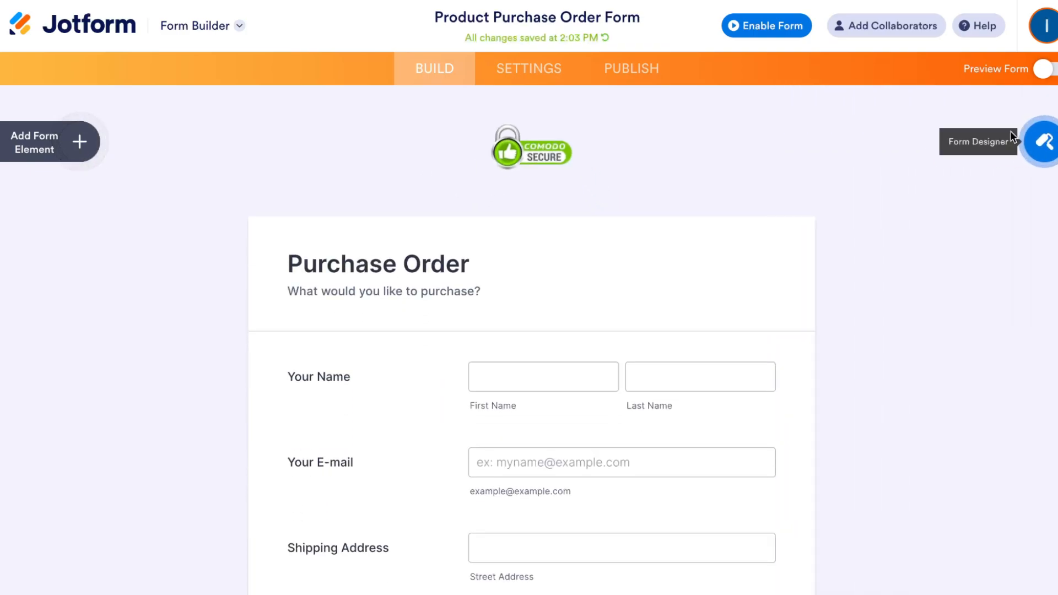
Step: Open the form elements list and browse the Basic elements
scroll(98, 245, down, 1)
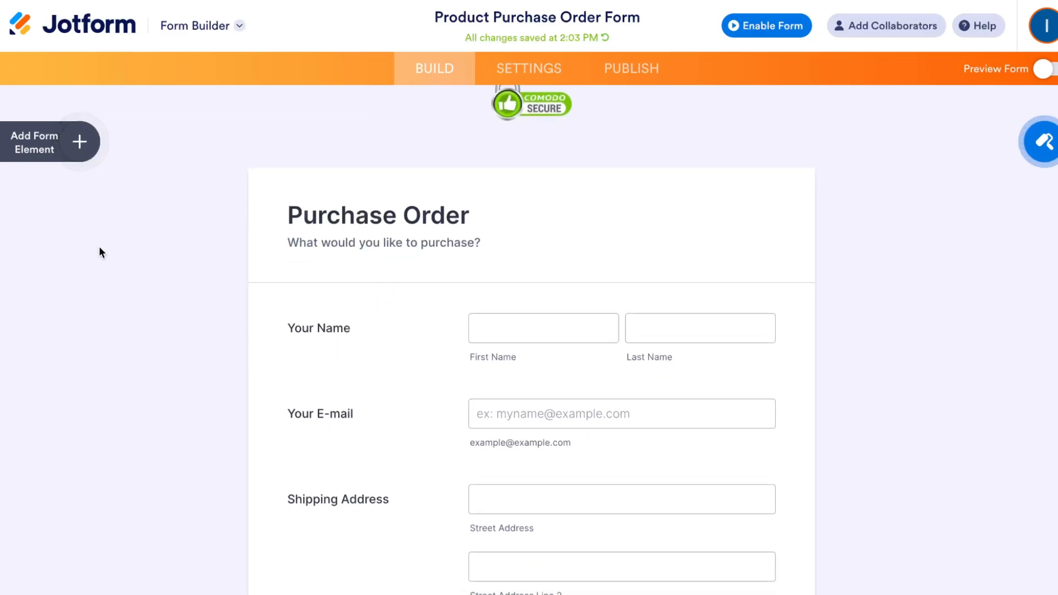
scroll(99, 250, down, 3)
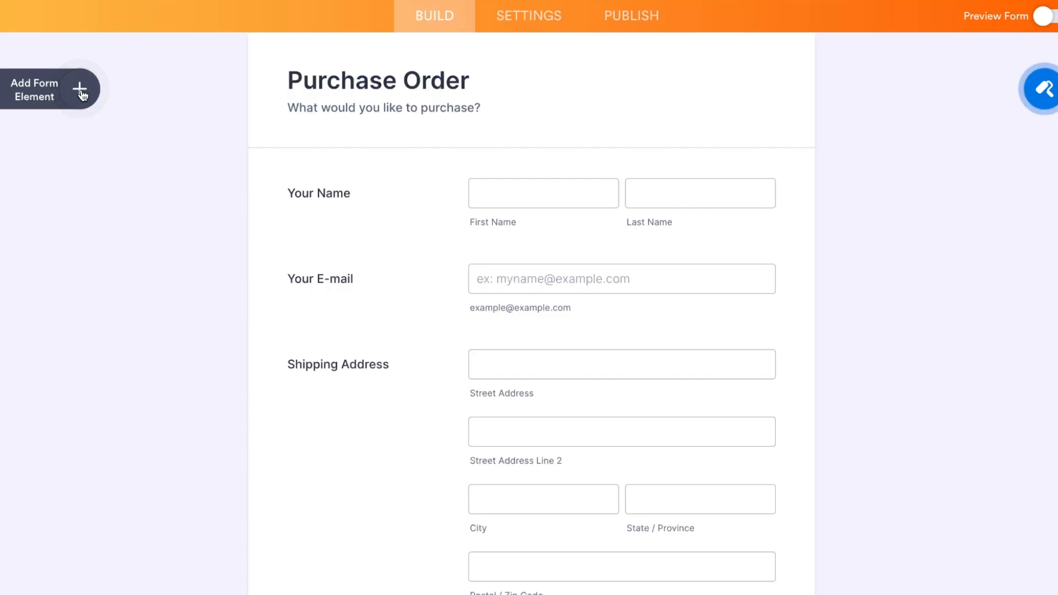
click(80, 92)
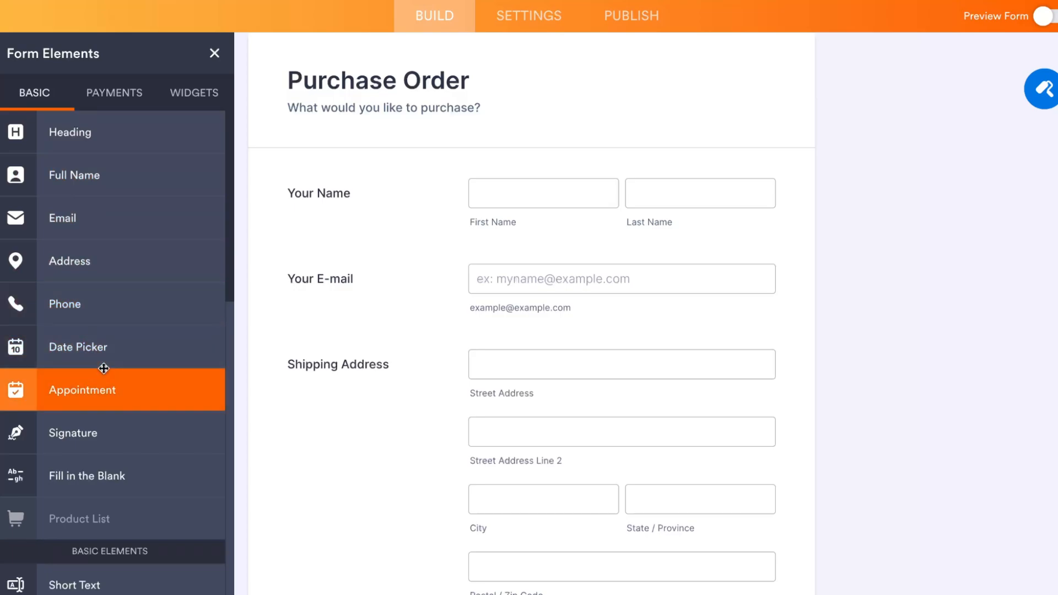
scroll(89, 375, down, 5)
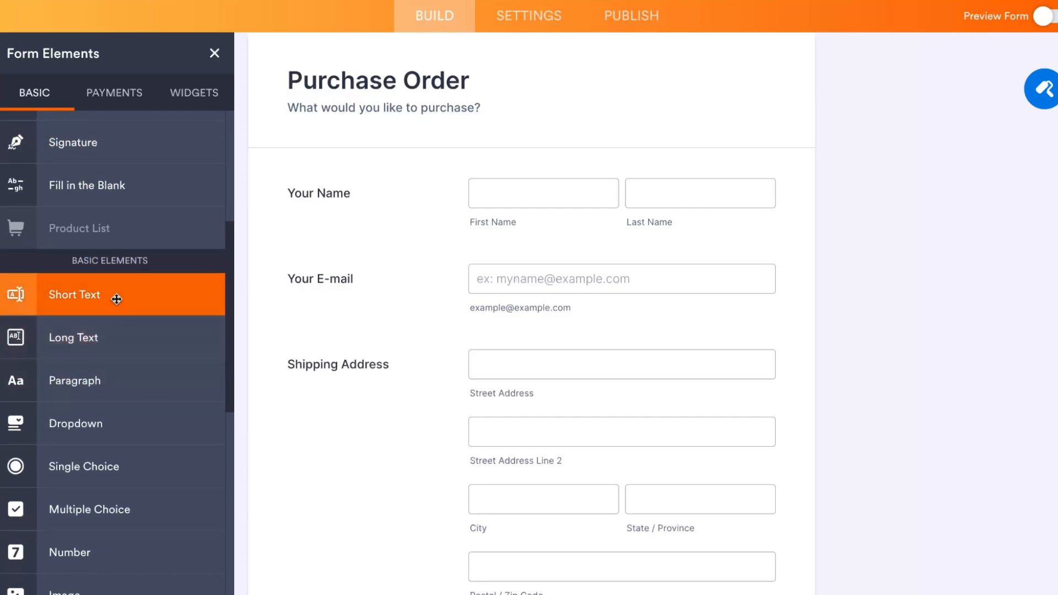
scroll(110, 337, down, 1)
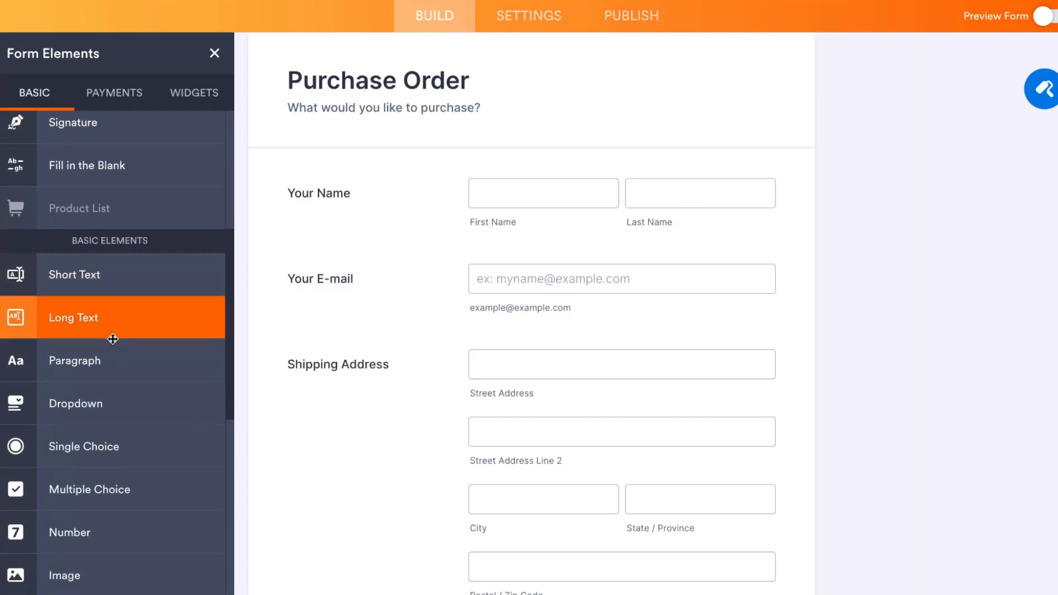
scroll(113, 341, down, 1)
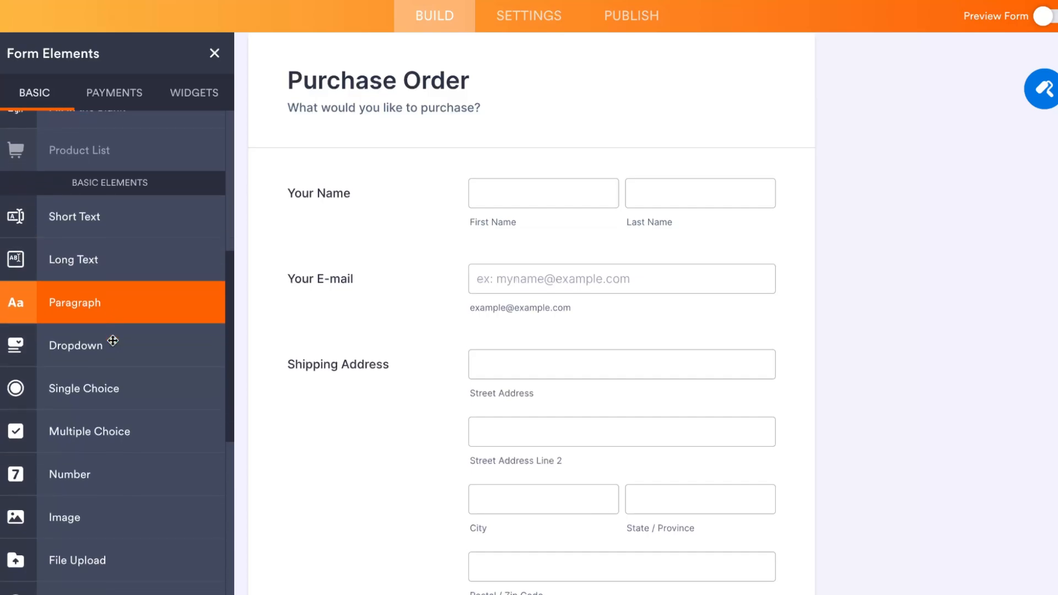
scroll(115, 366, down, 2)
scroll(115, 366, down, 2)
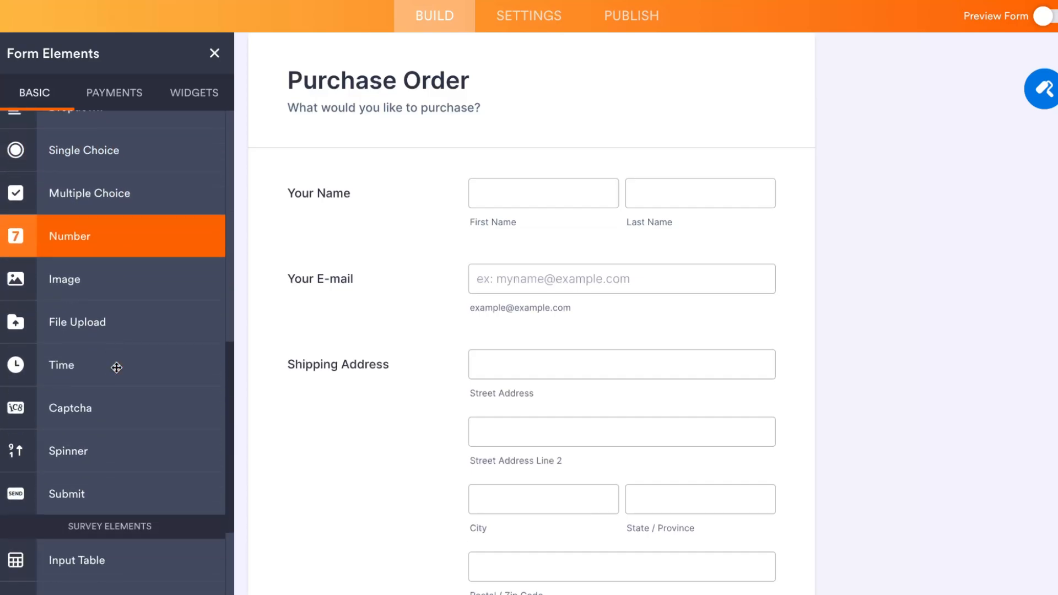
scroll(110, 331, down, 2)
scroll(109, 331, down, 1)
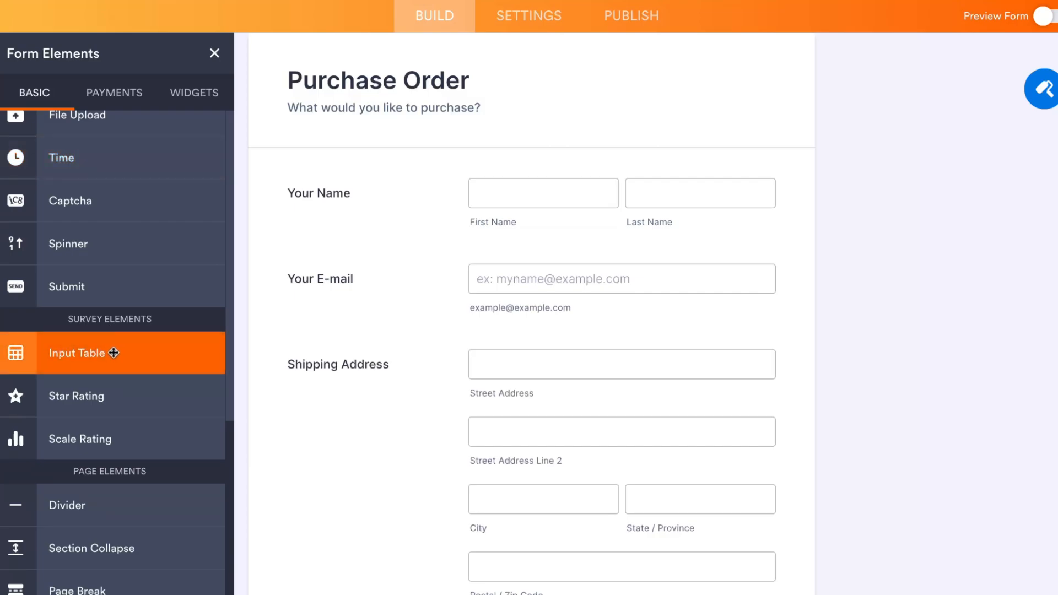
scroll(117, 368, up, 3)
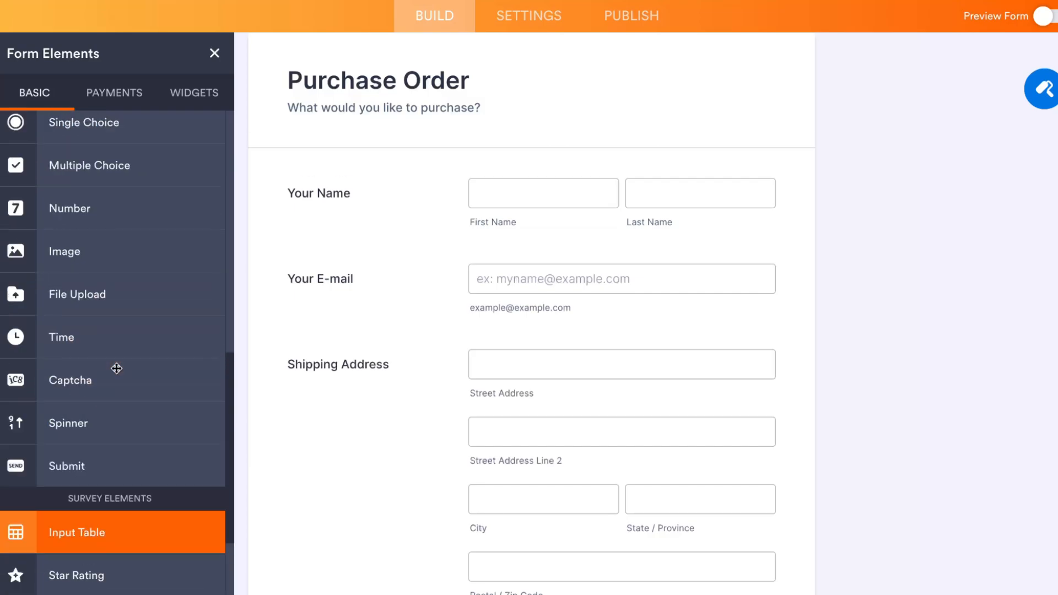
Step: Browse the payment gateway elements and try dragging eCheck.Net into the form
click(113, 92)
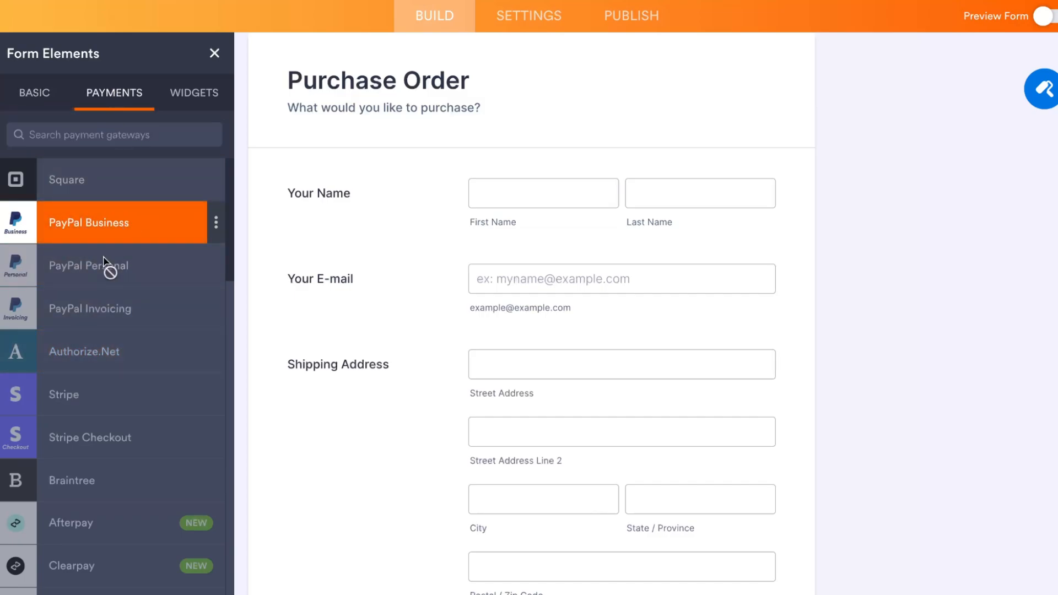
scroll(123, 419, down, 1)
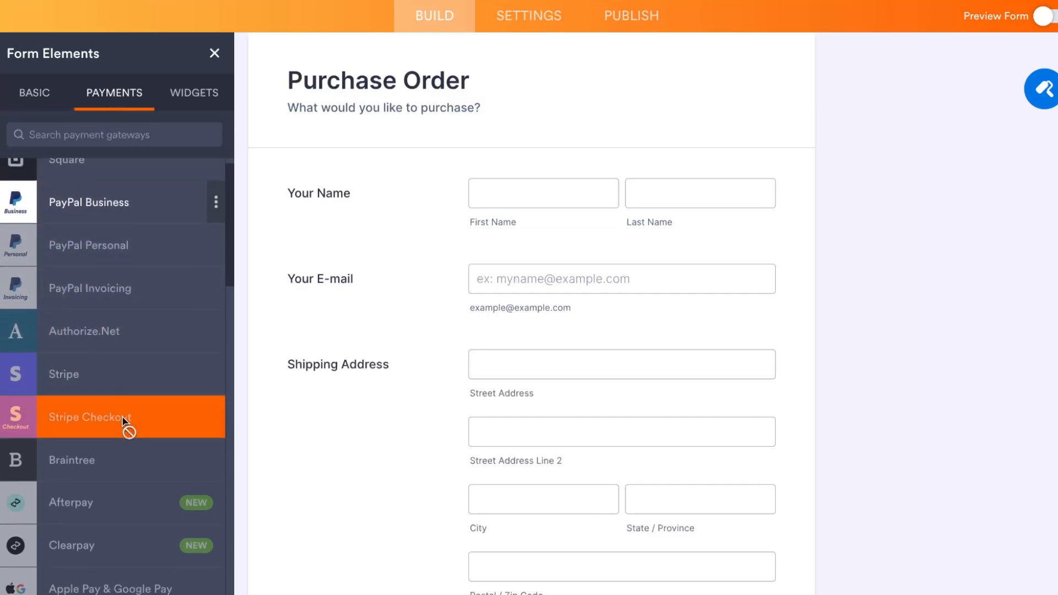
scroll(123, 424, down, 7)
scroll(123, 427, up, 3)
scroll(105, 432, down, 1)
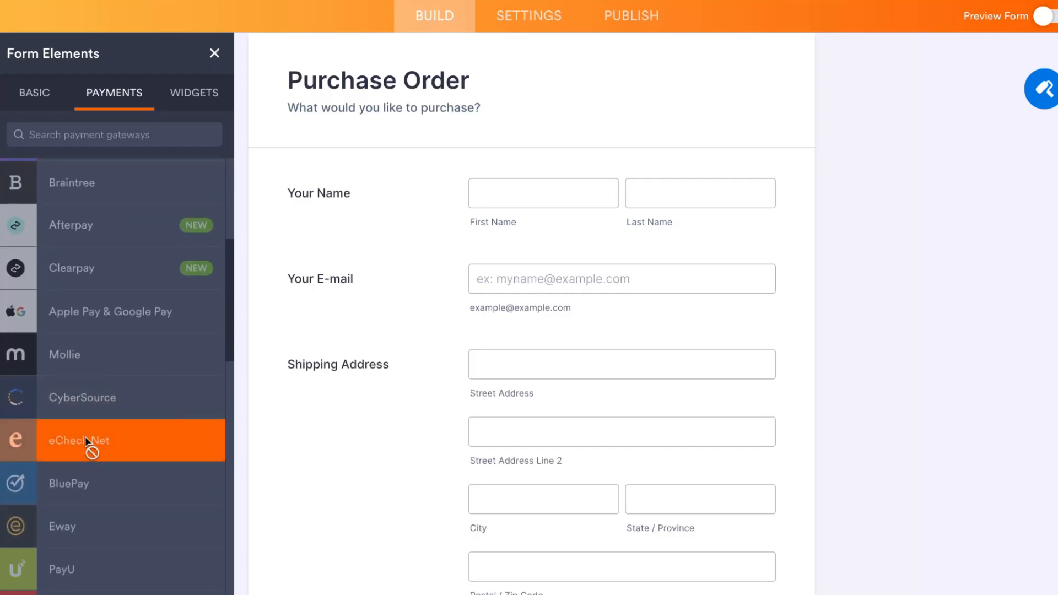
drag(85, 440, 629, 415)
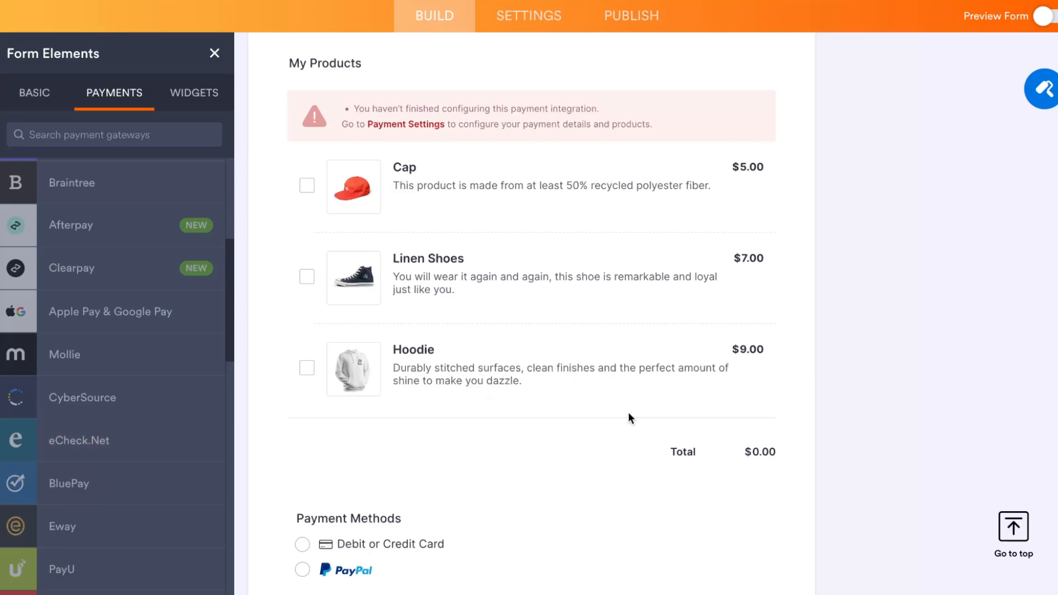
Step: Open the Widgets list and select the name, e-mail, address fields and the heading in turn
scroll(87, 356, up, 5)
click(172, 94)
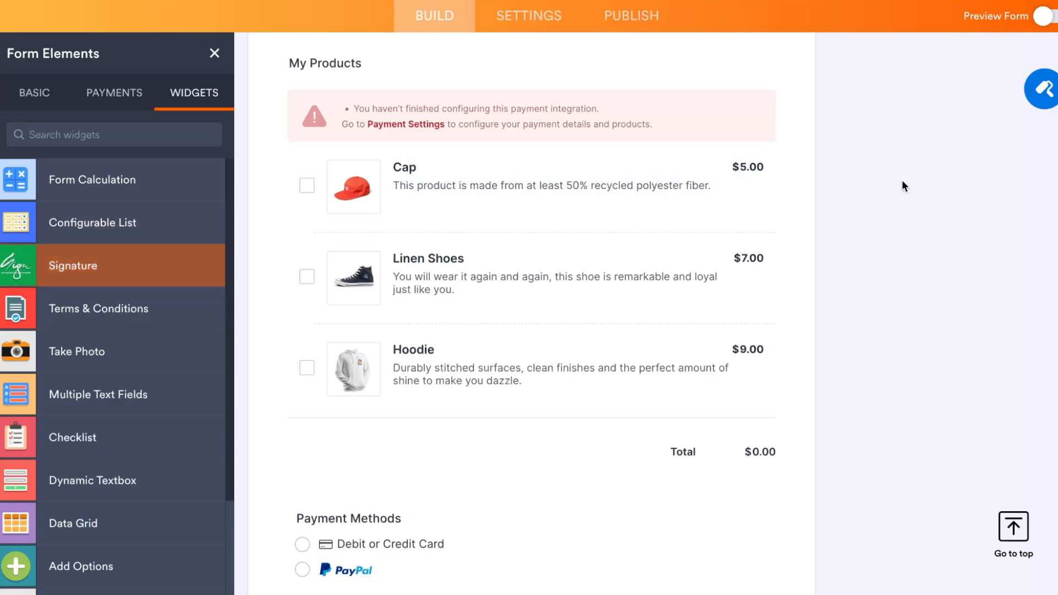
scroll(784, 293, up, 10)
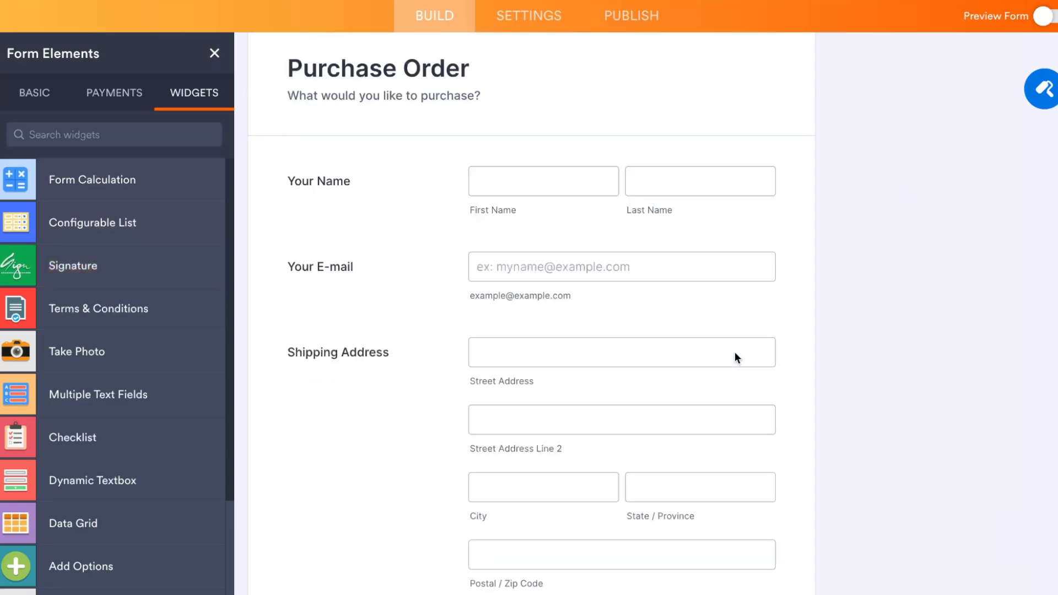
click(327, 184)
click(355, 261)
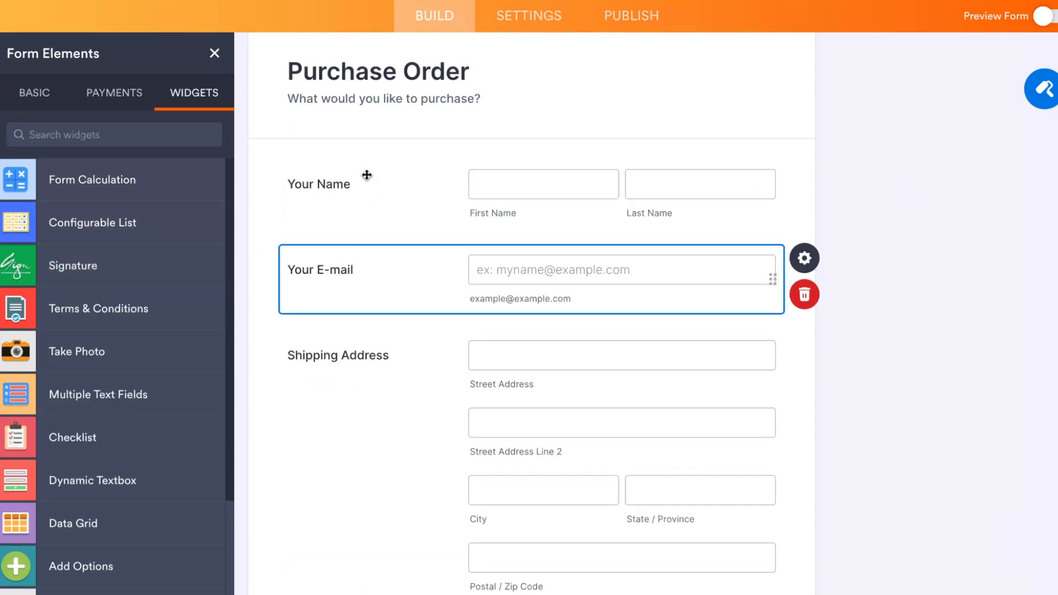
click(350, 358)
click(302, 72)
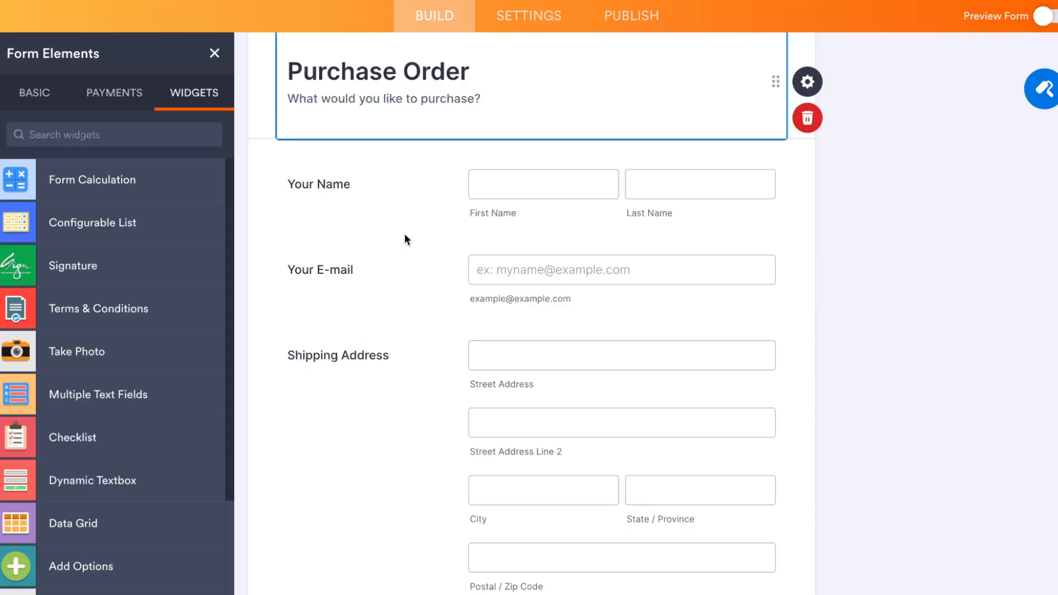
Step: Move the Purchase Order heading block below the name fields
scroll(405, 237, up, 3)
drag(473, 263, 287, 257)
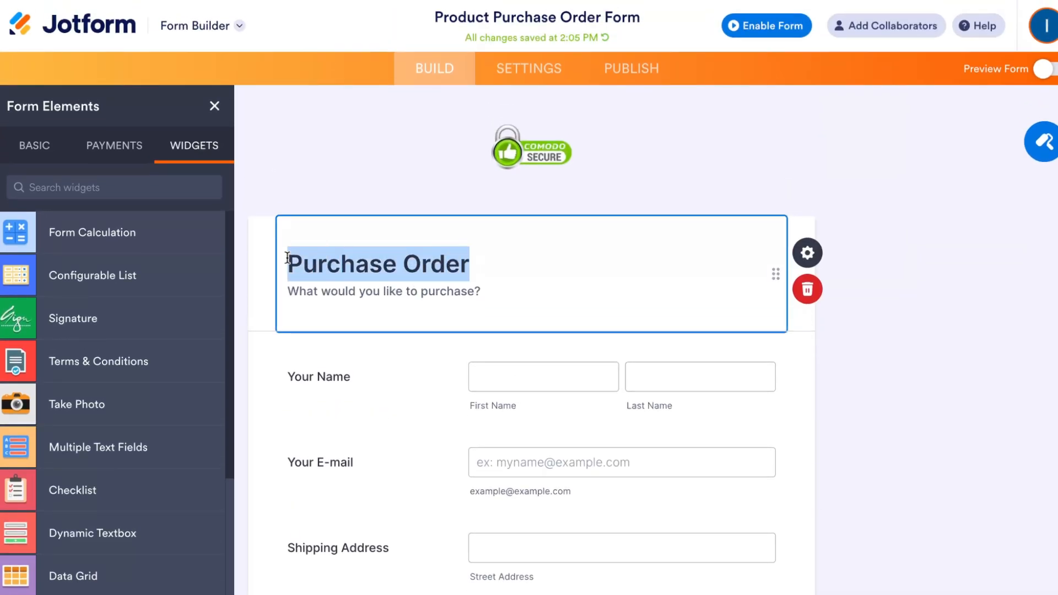
drag(789, 267, 775, 371)
Step: Open the heading's properties and review its General and Heading Image settings, then close them
click(807, 351)
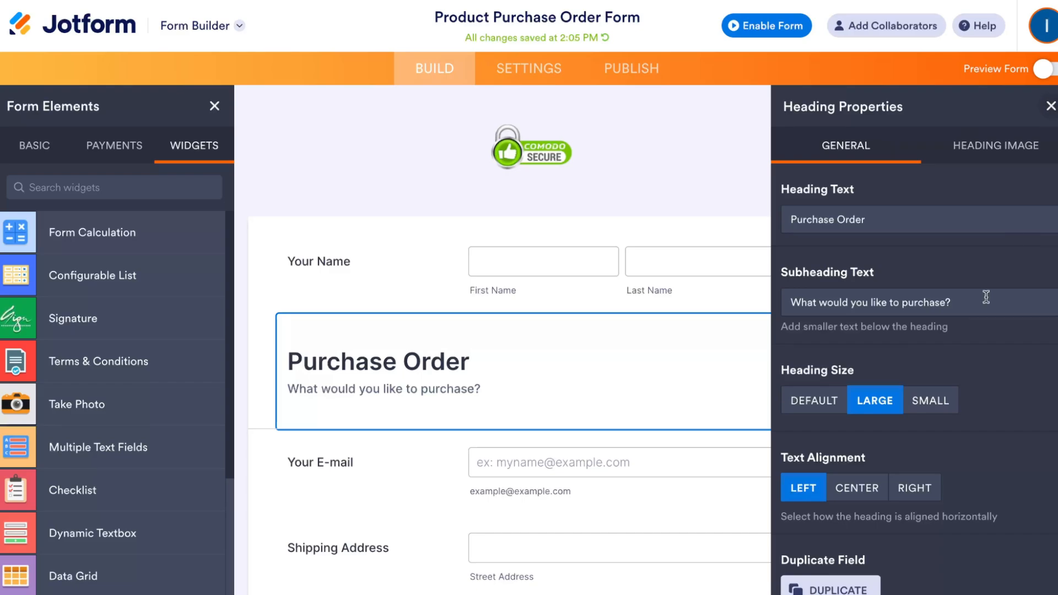
scroll(964, 346, down, 1)
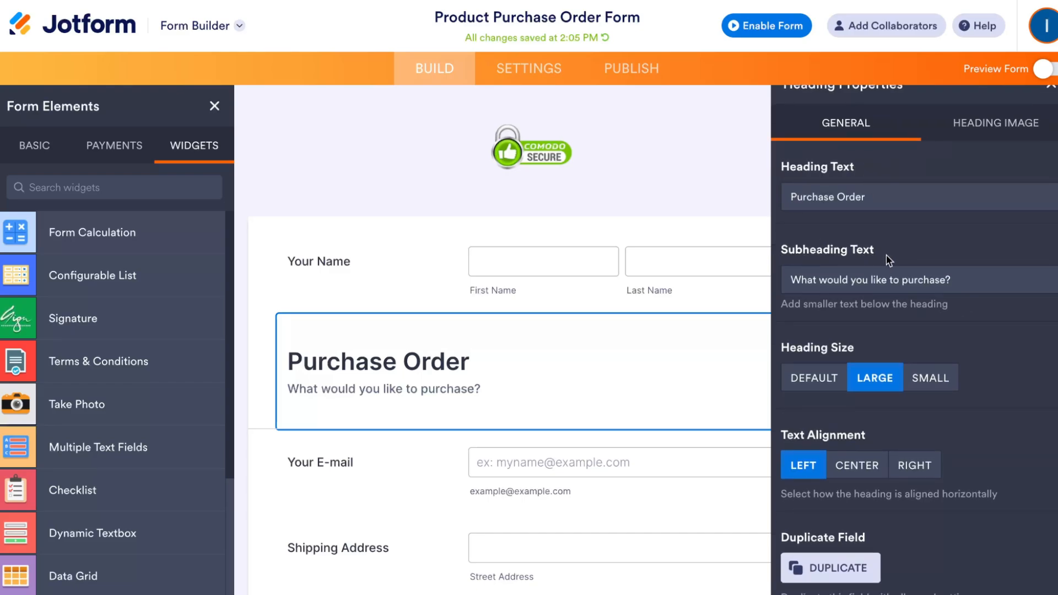
scroll(856, 394, down, 4)
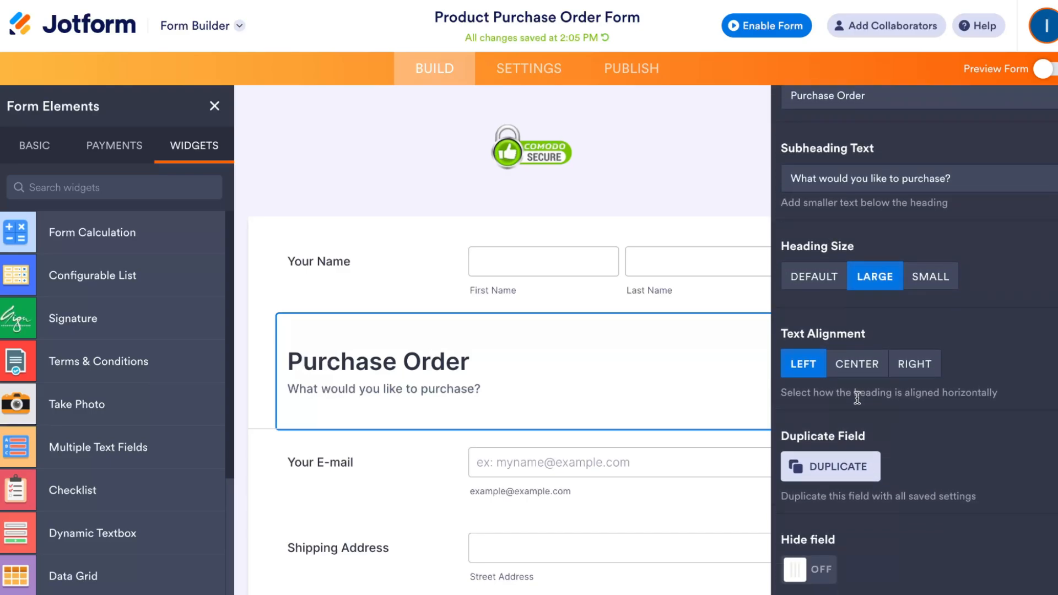
scroll(857, 398, up, 5)
click(986, 143)
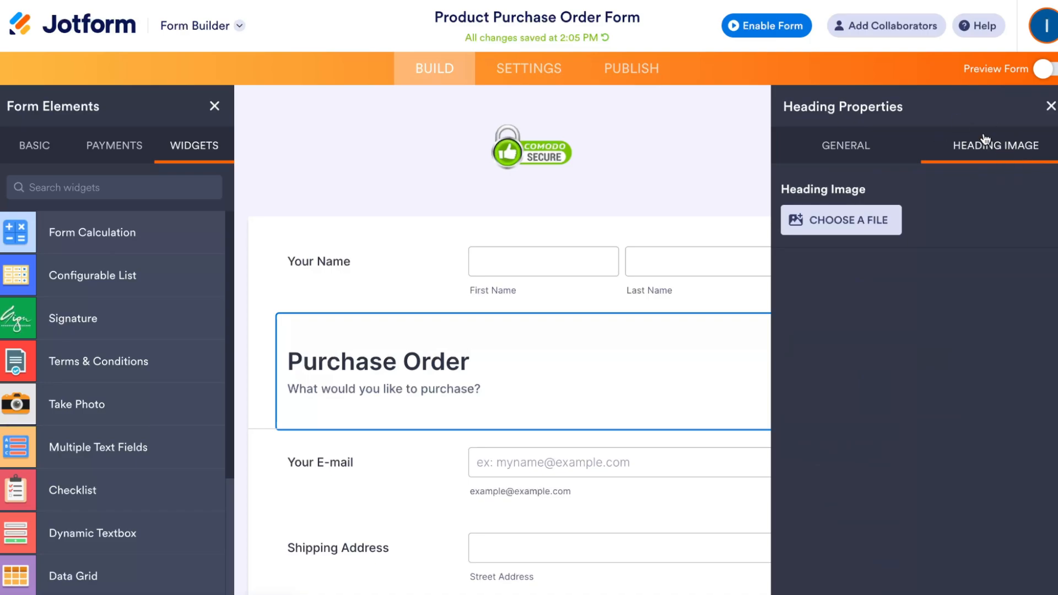
click(1050, 107)
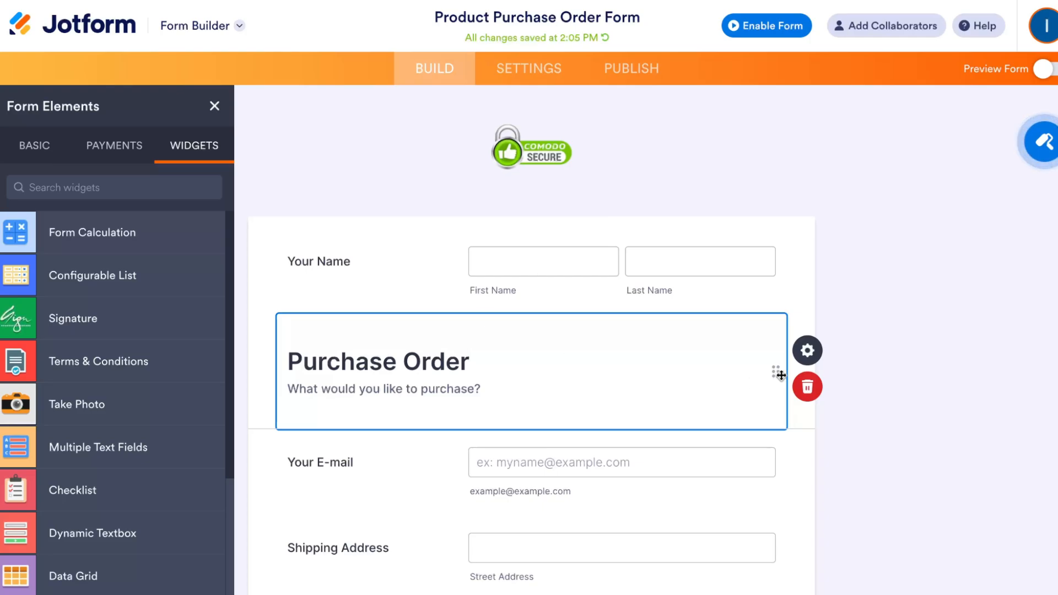
Step: Move the heading block back above the name fields and scroll through the form
drag(776, 373, 755, 288)
scroll(746, 359, down, 3)
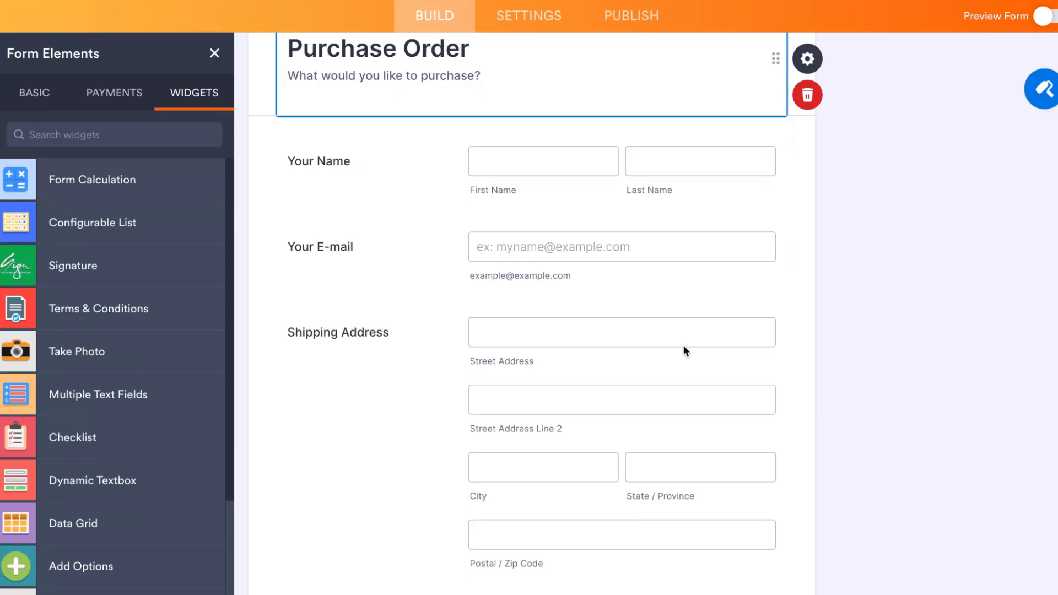
scroll(684, 351, down, 15)
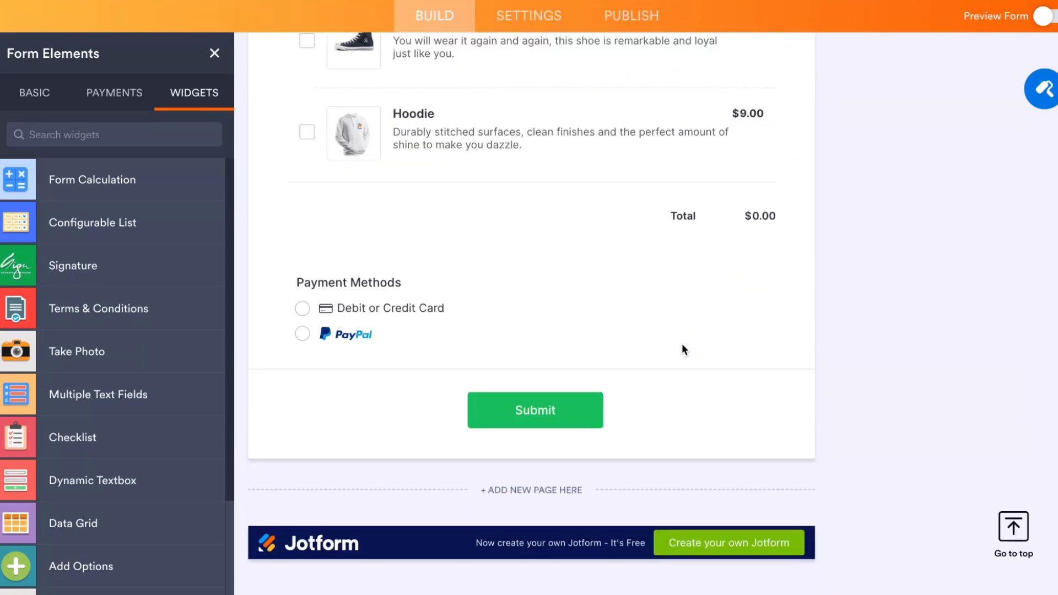
Step: Enable the form from the publishing options
click(526, 12)
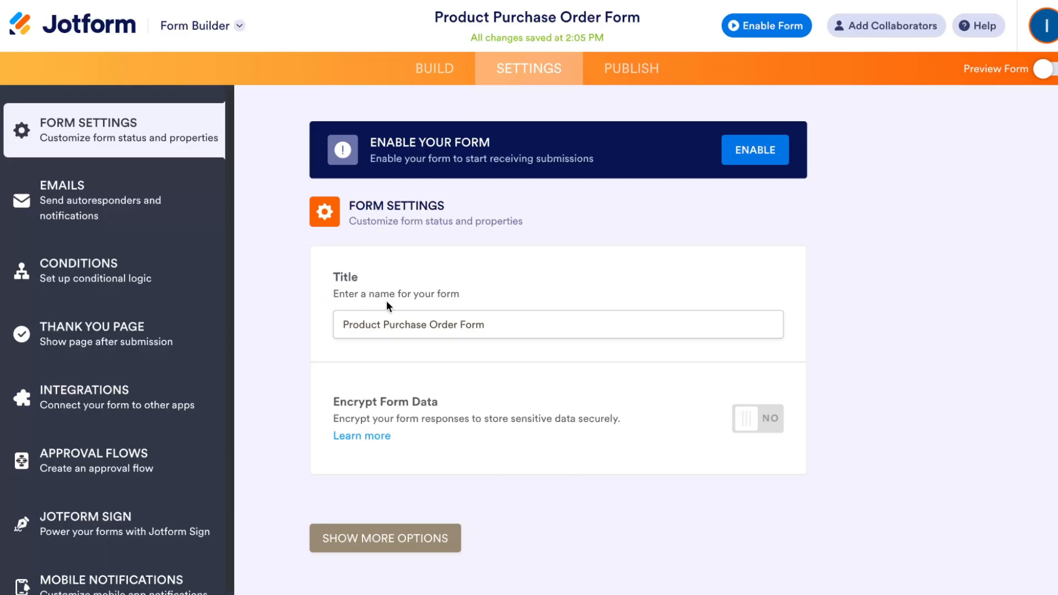
click(627, 77)
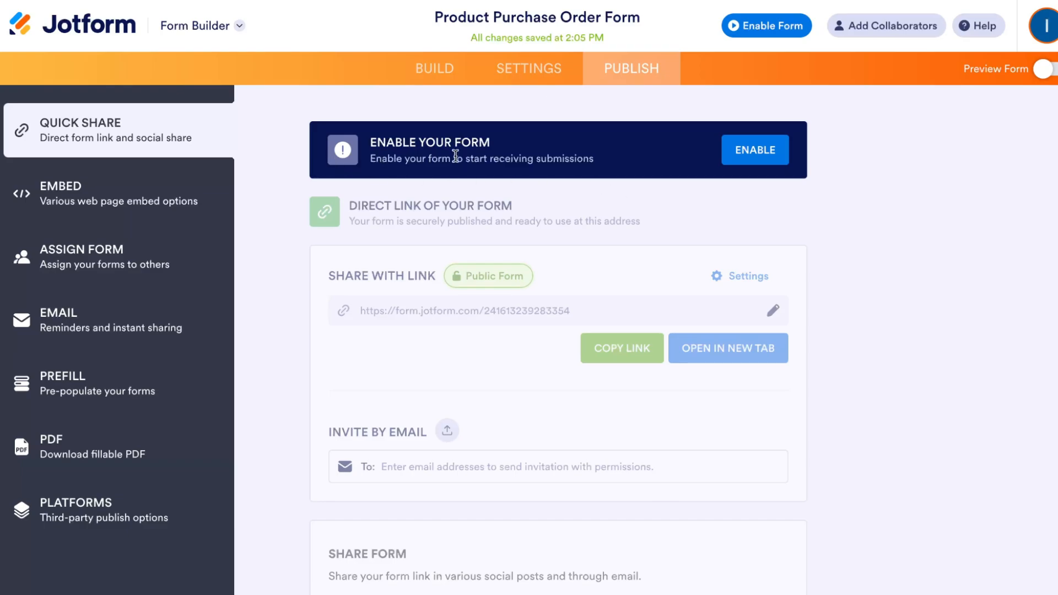
click(753, 165)
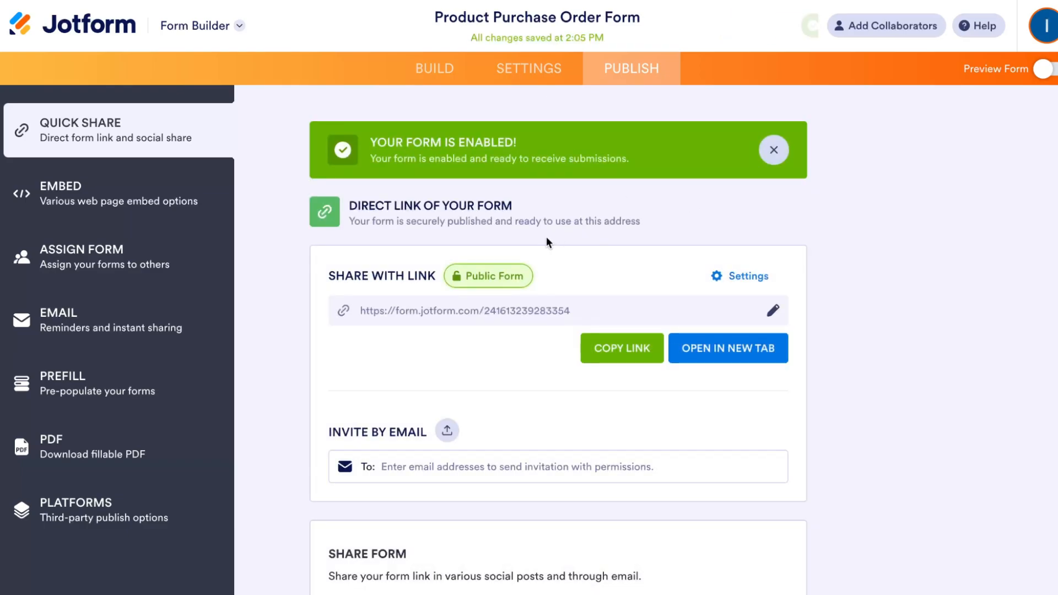
Step: Copy the form's direct link and open the live form in a new tab
scroll(545, 240, down, 4)
scroll(529, 248, up, 3)
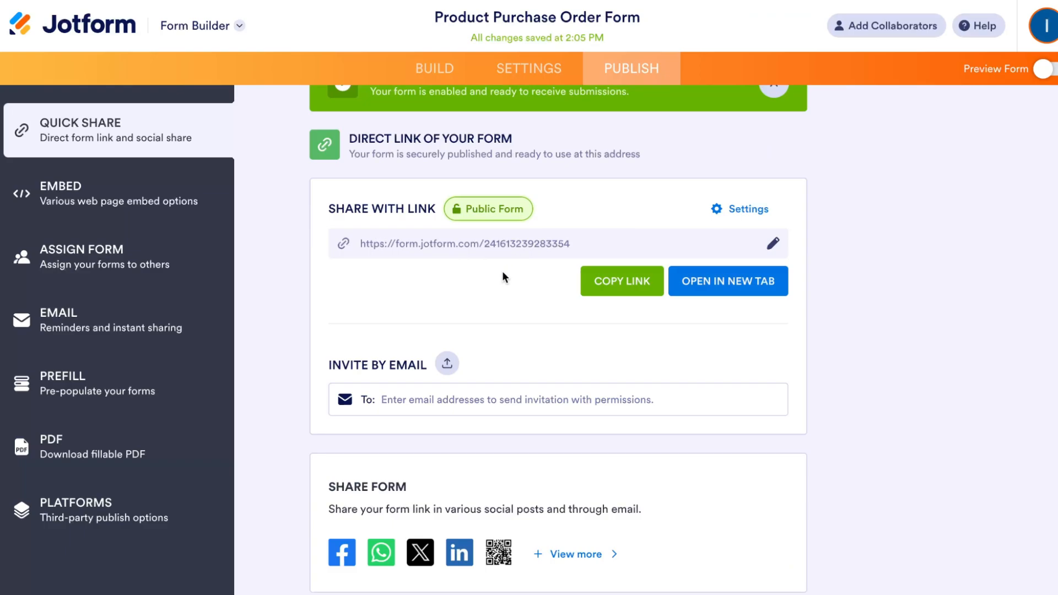
scroll(507, 240, down, 1)
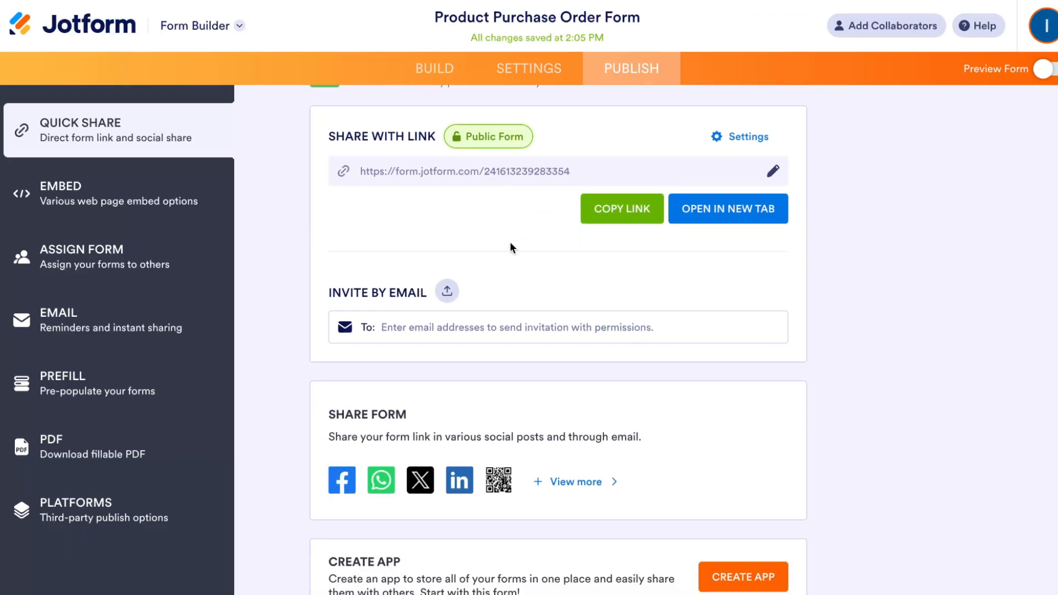
click(628, 209)
click(717, 217)
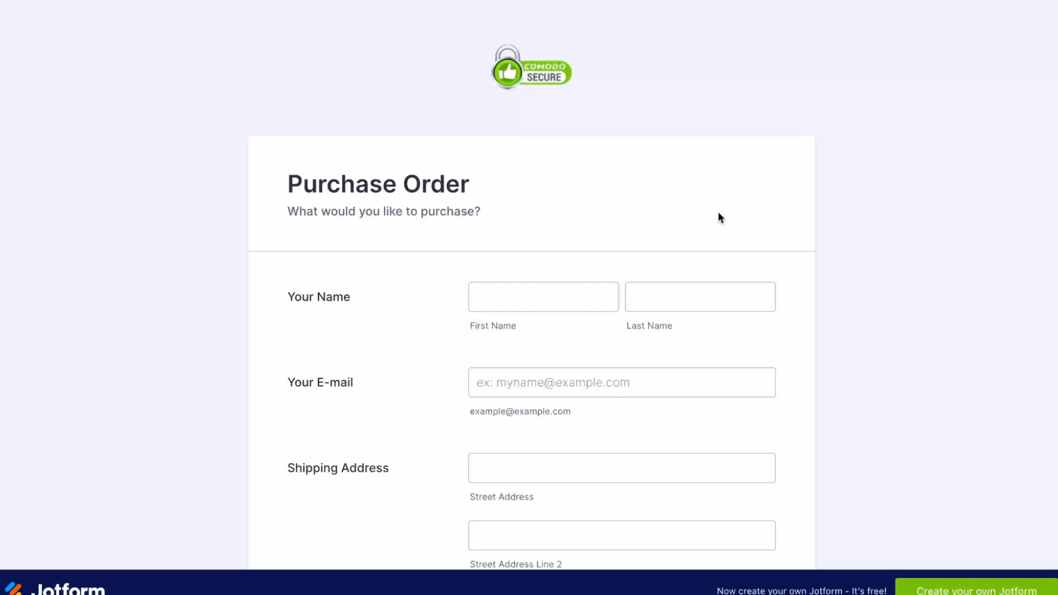
Step: Try submitting the live form with its fields left empty
scroll(680, 272, down, 2)
click(680, 272)
key(Return)
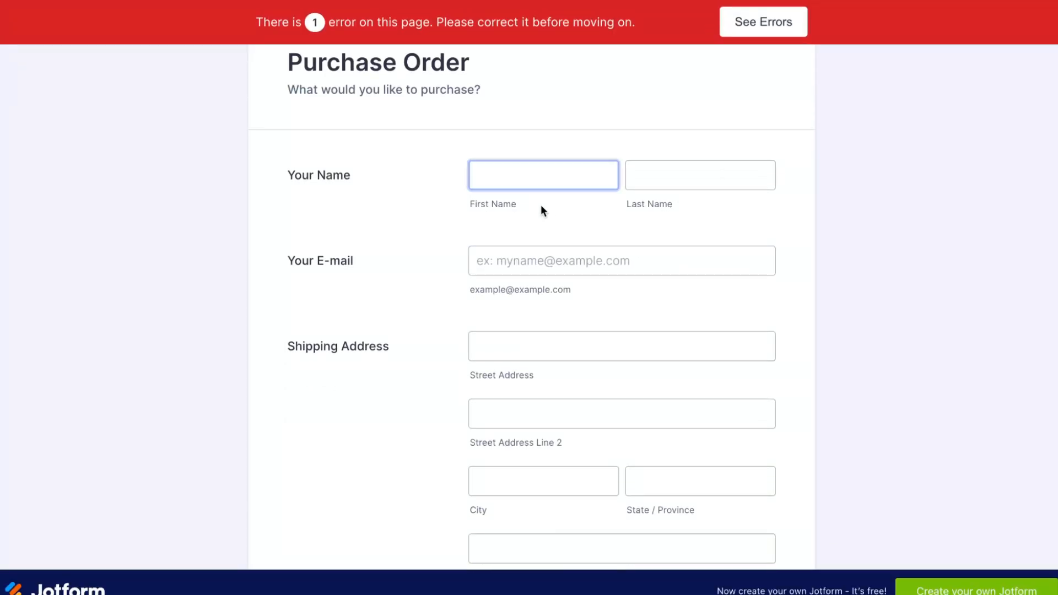
Step: Test the payment methods on the live form, selecting PayPal and then Debit or Credit Card
scroll(555, 230, down, 8)
scroll(555, 231, down, 5)
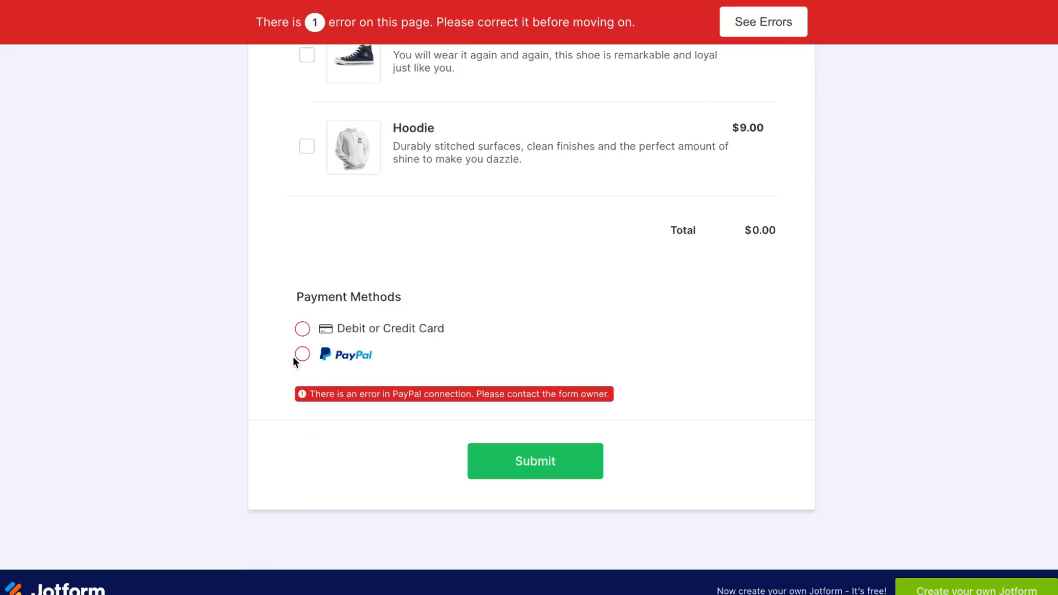
click(302, 354)
click(303, 351)
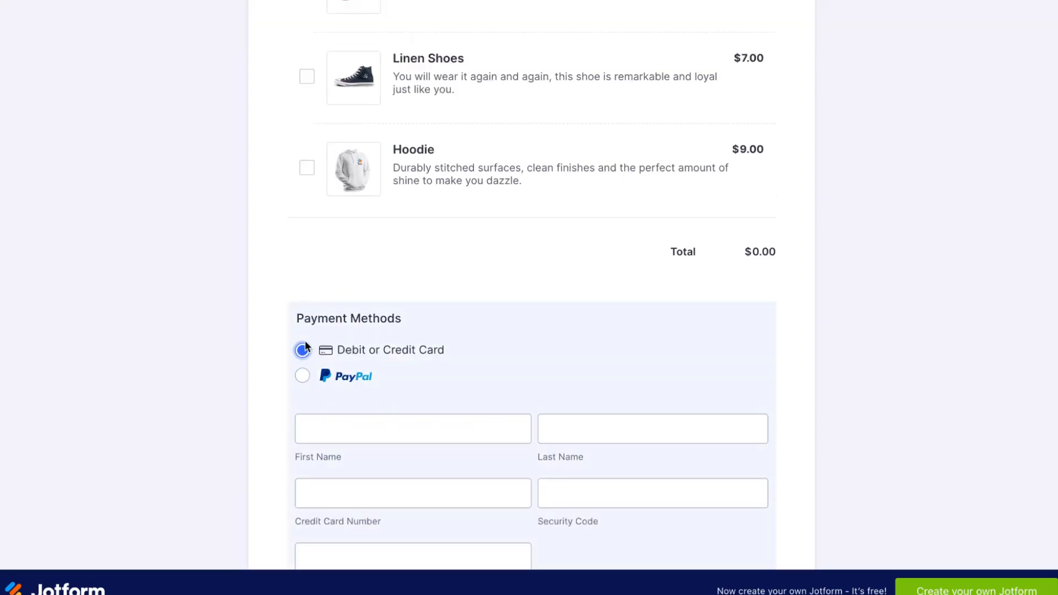
scroll(346, 392, down, 3)
click(303, 214)
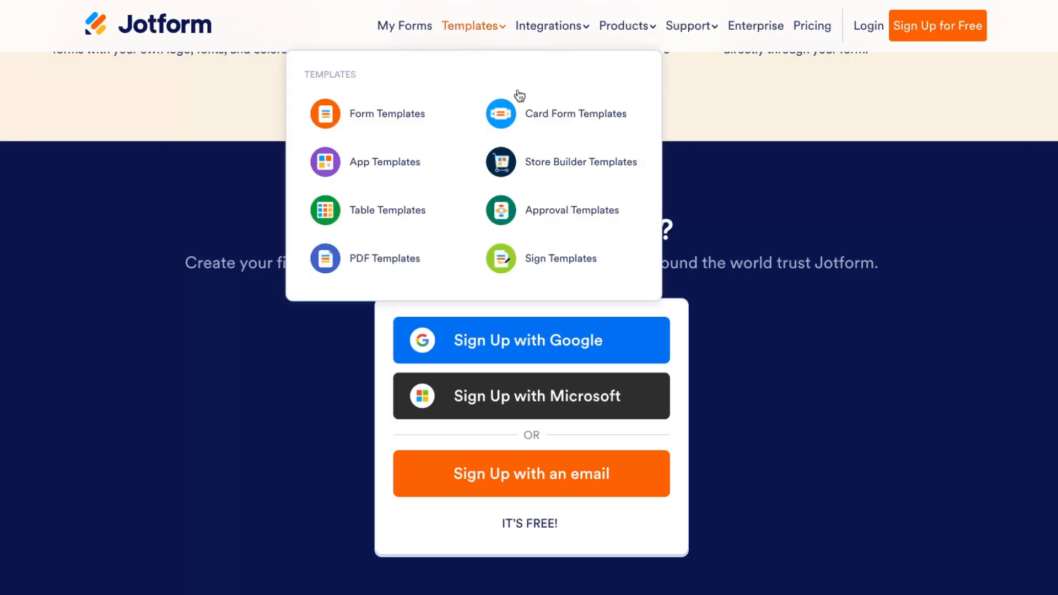
Step: Open the Jotform pricing page and compare the plans' limits and features
click(814, 26)
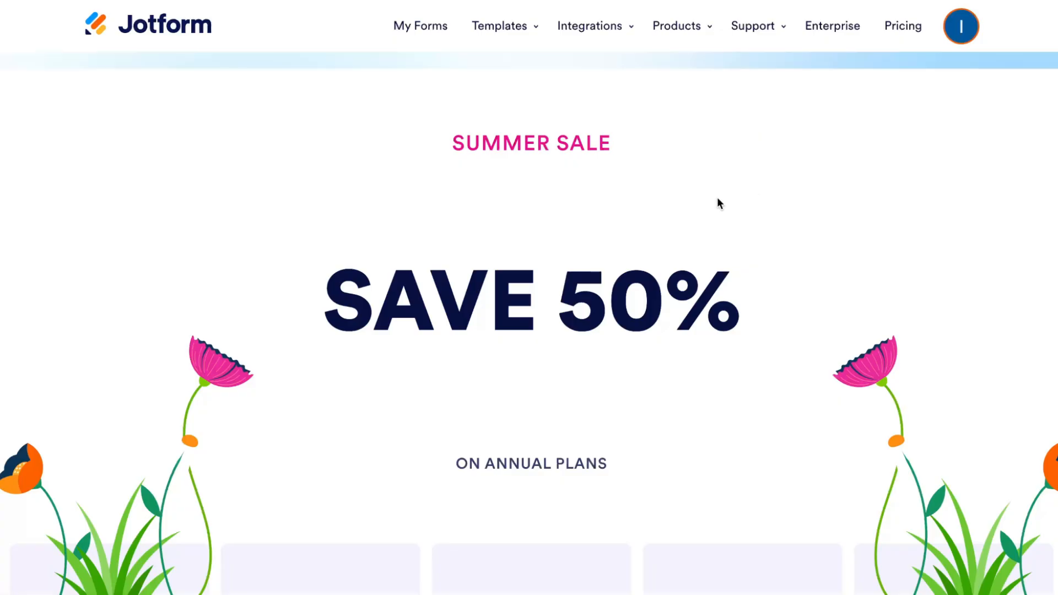
scroll(661, 231, down, 5)
scroll(627, 266, up, 3)
scroll(627, 265, up, 2)
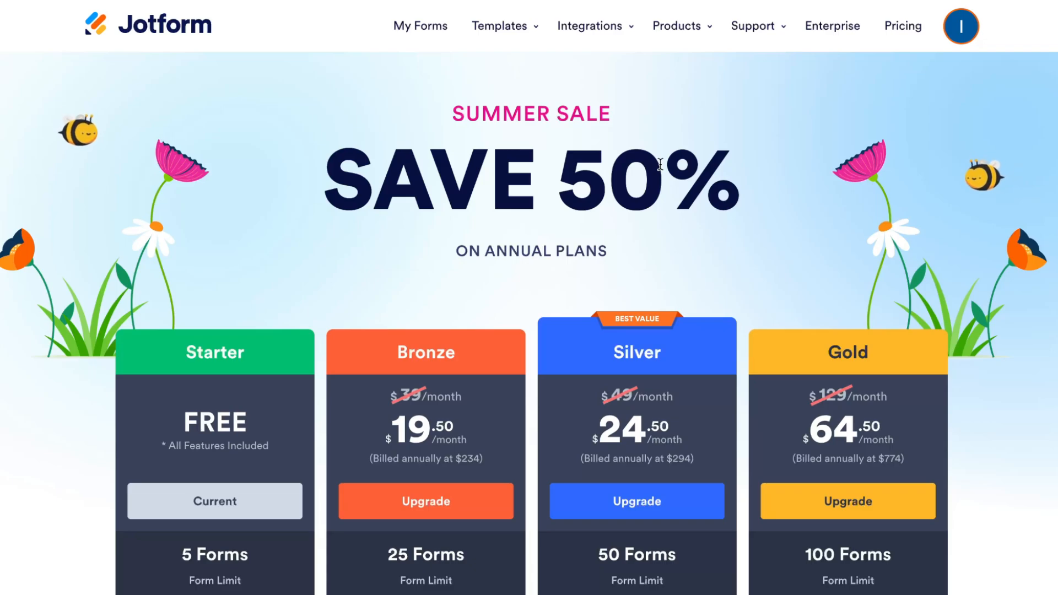
scroll(660, 163, down, 2)
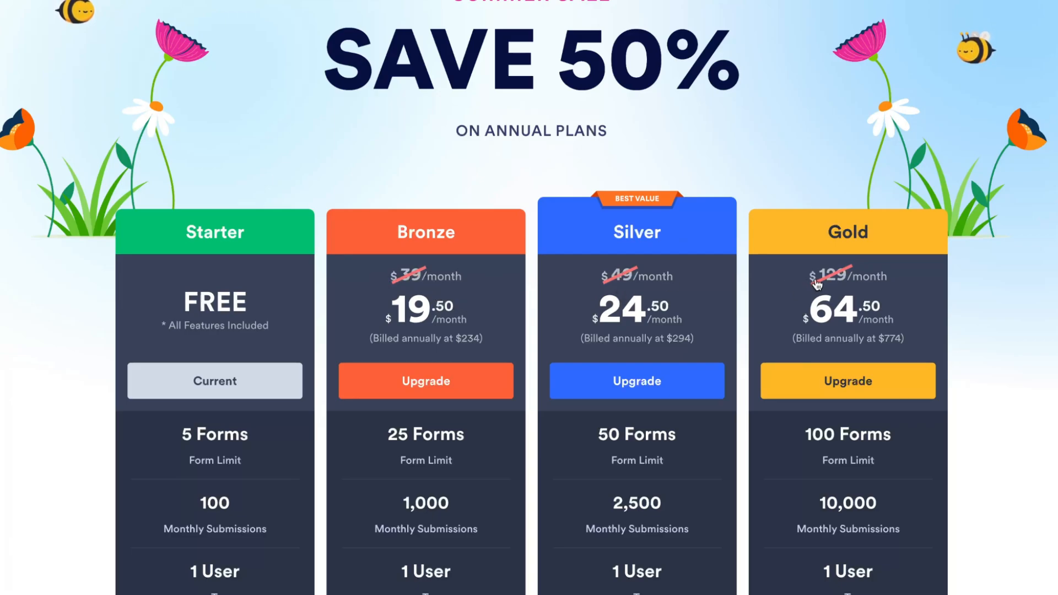
scroll(832, 282, down, 3)
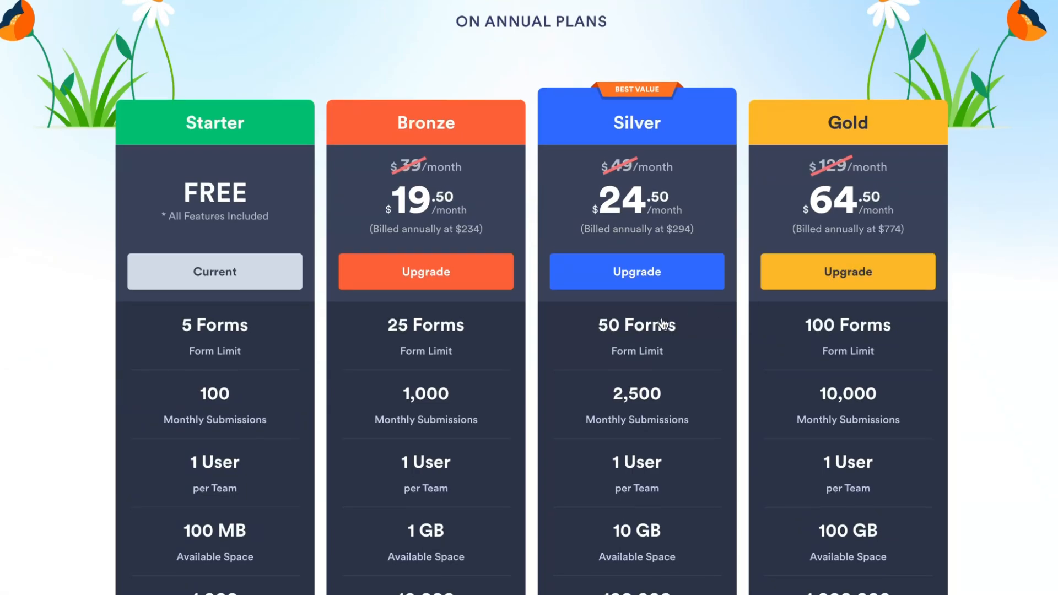
scroll(384, 298, down, 1)
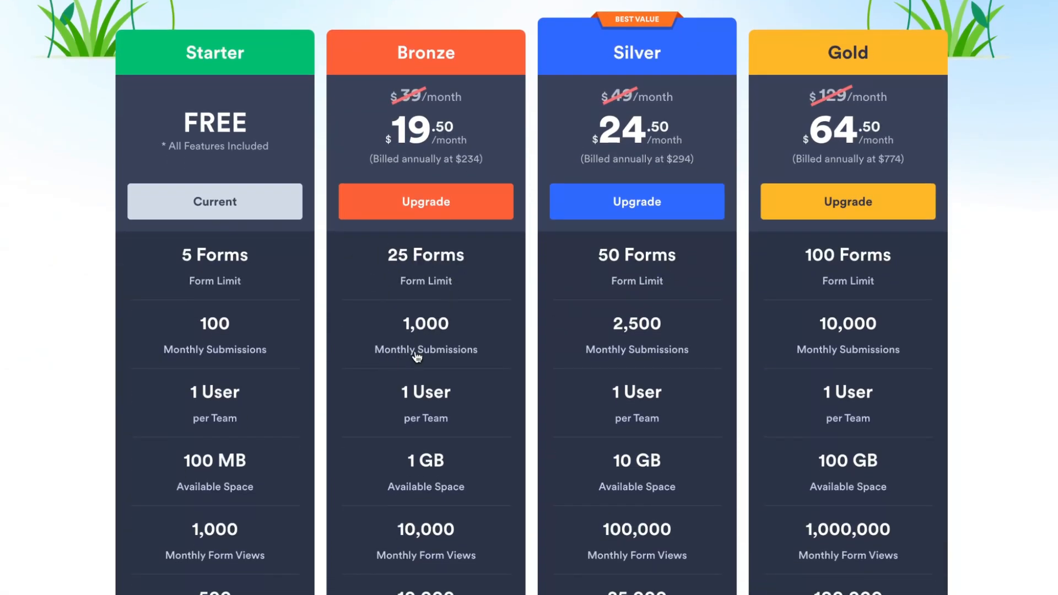
scroll(417, 357, down, 3)
scroll(417, 357, down, 1)
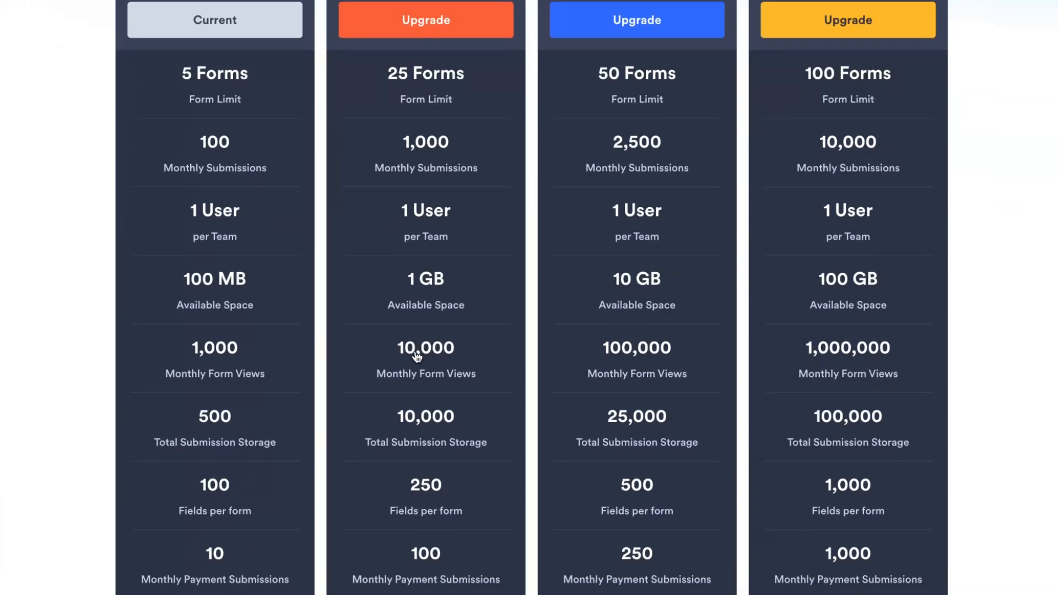
scroll(417, 357, down, 6)
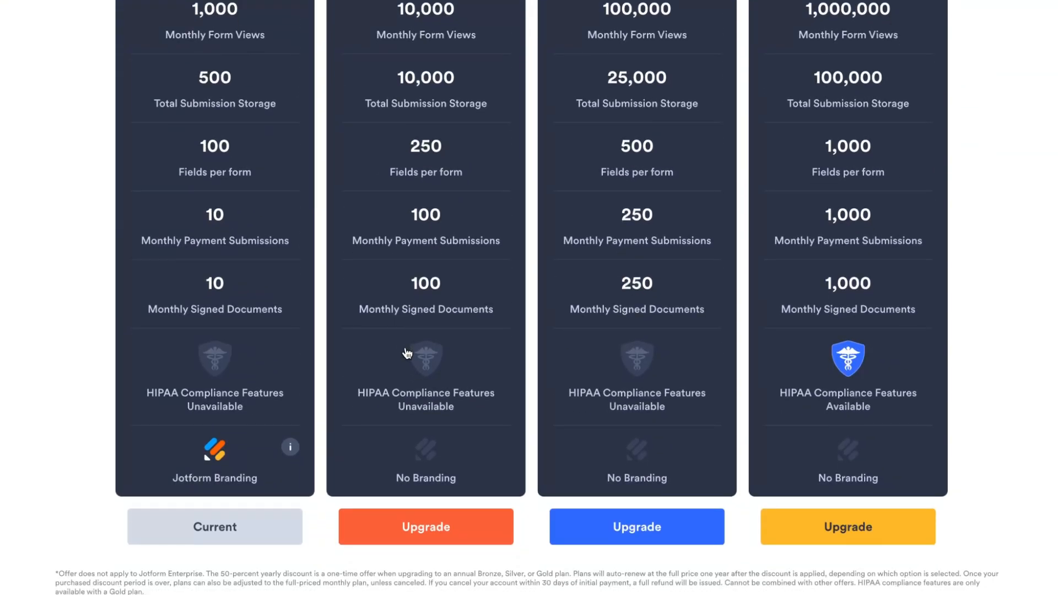
scroll(407, 353, up, 12)
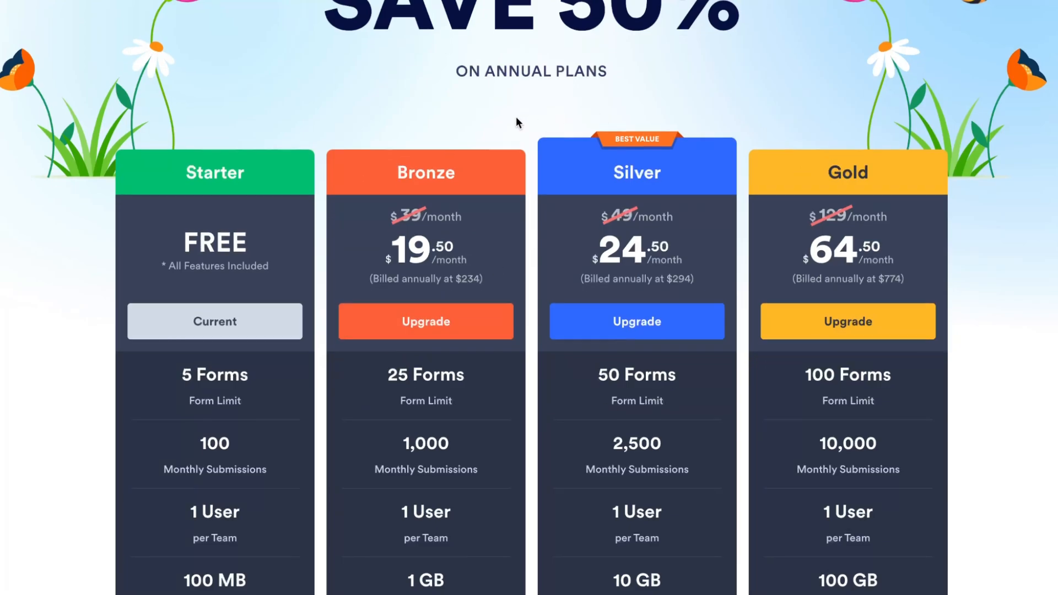
scroll(515, 117, up, 3)
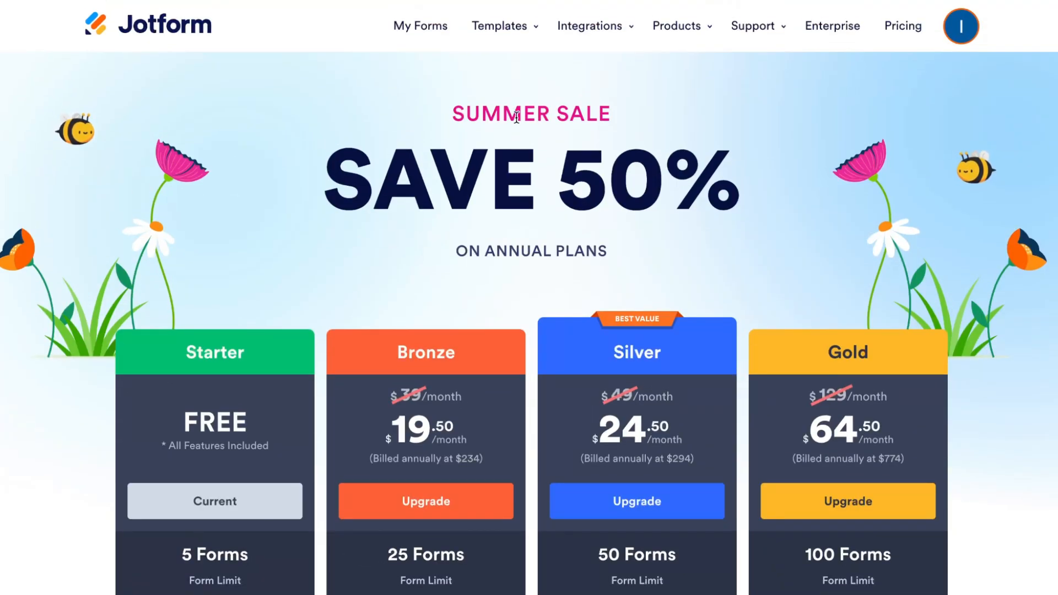